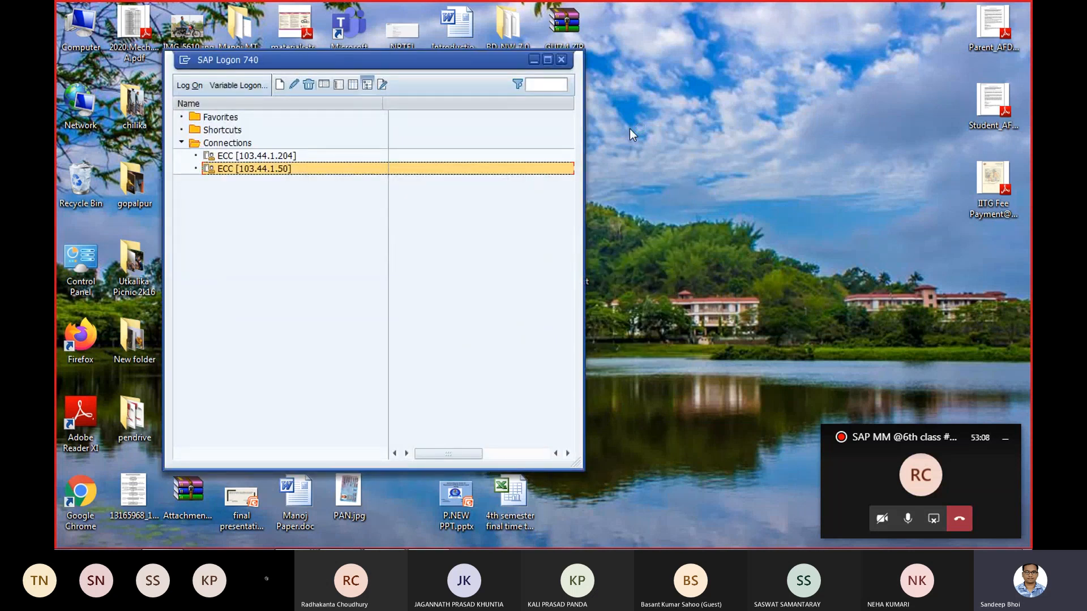
- Open the ECC [103.44.1.50] connection and log on as user TTMM01 with the account password
double_click(281, 169)
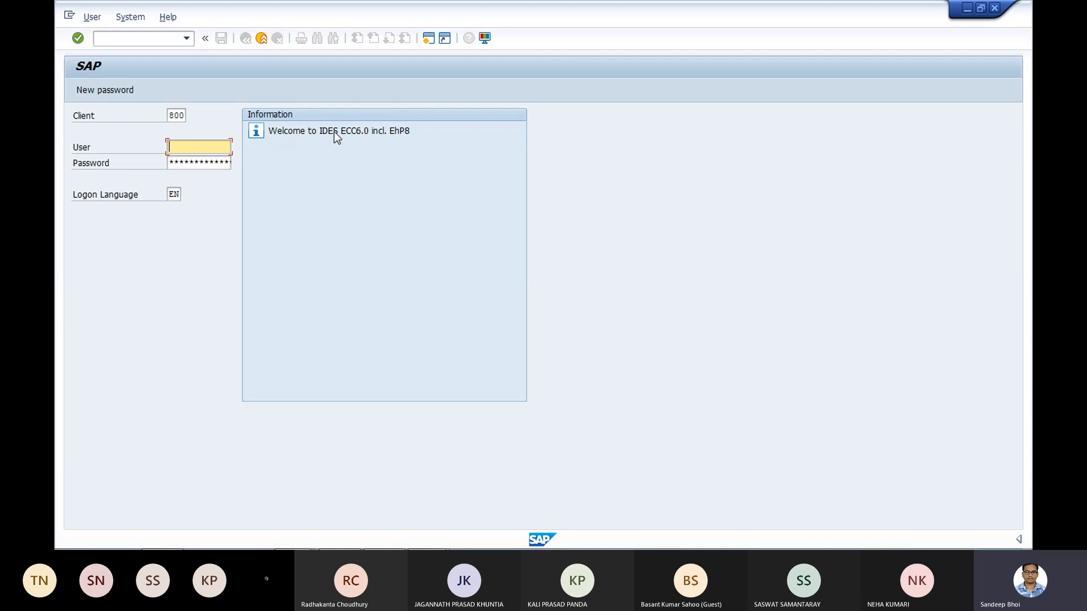
type("tt")
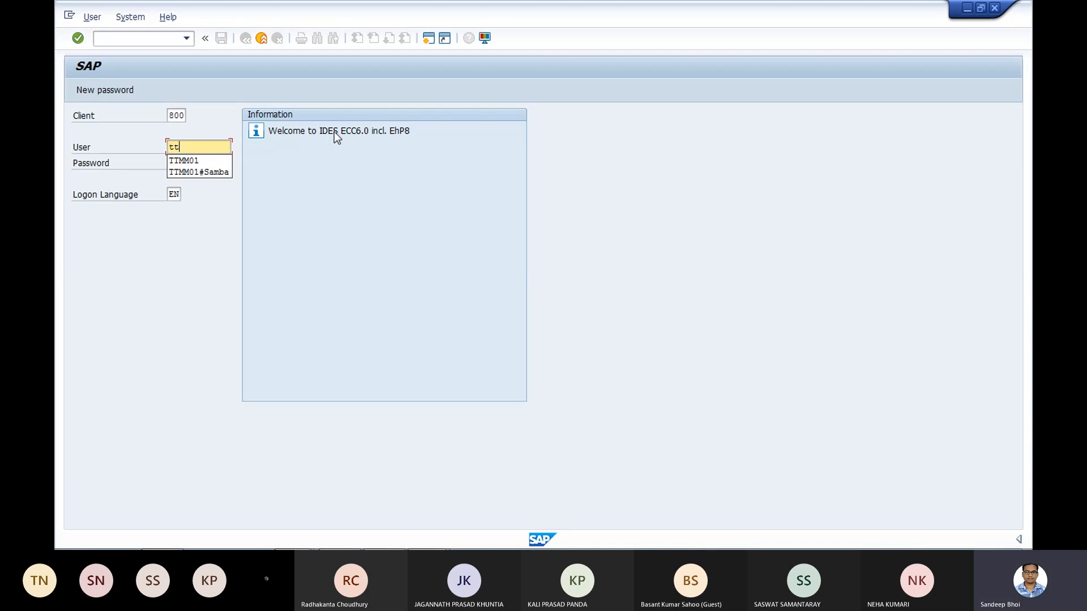
left_click(190, 160)
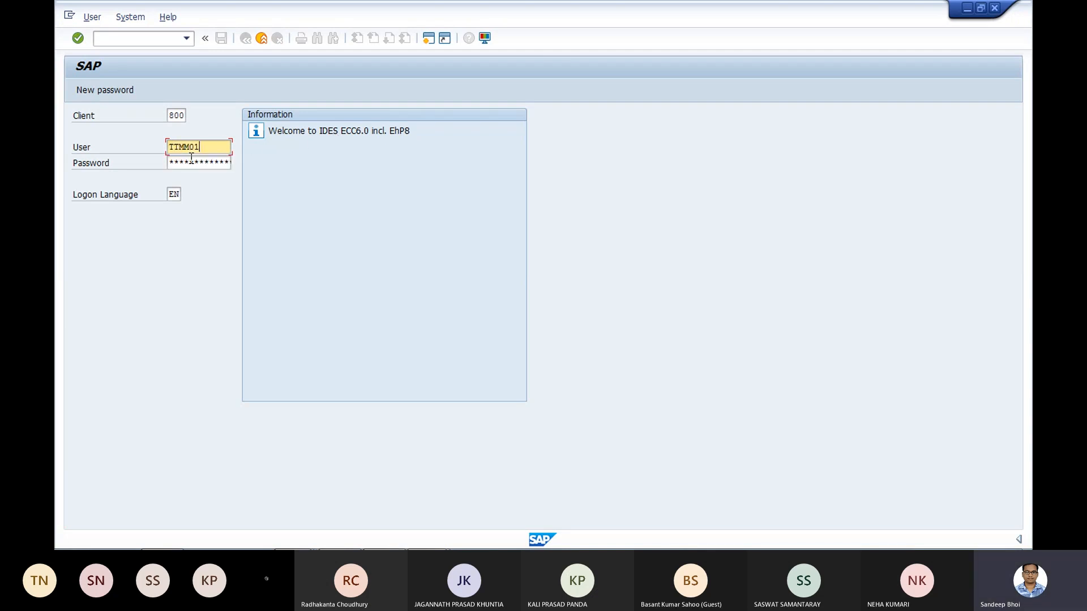
left_click(191, 168)
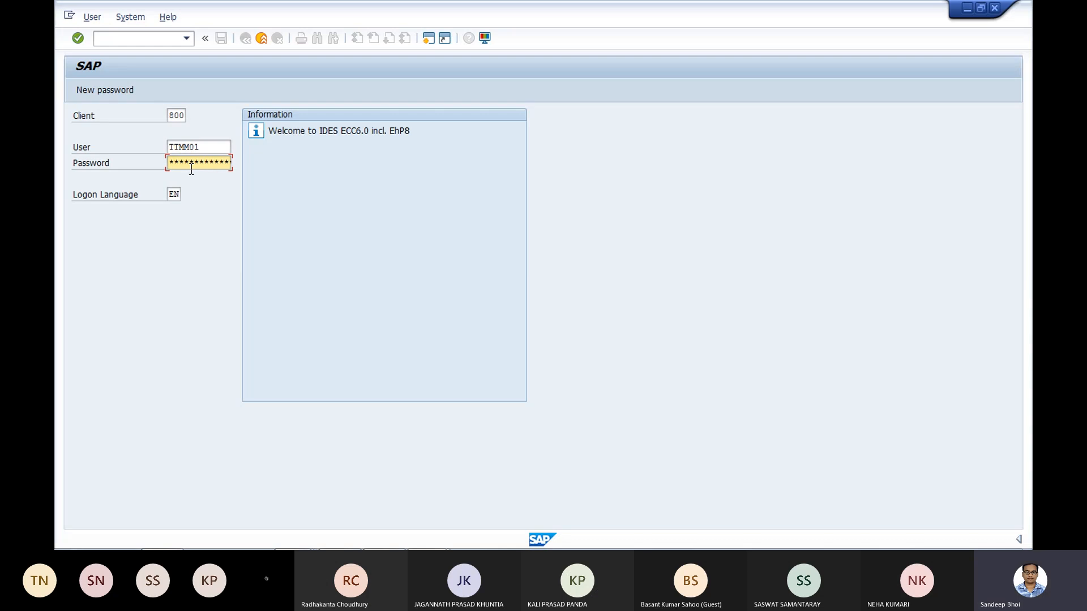
key("Return")
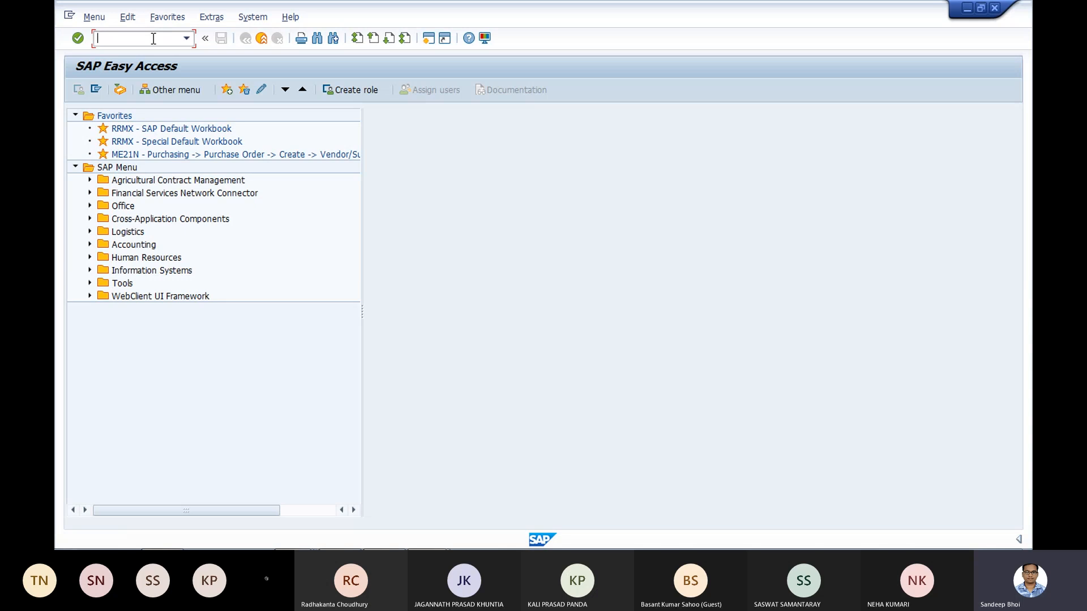
- Start transaction ME21N to create a purchase order
type("me21n")
key("Return")
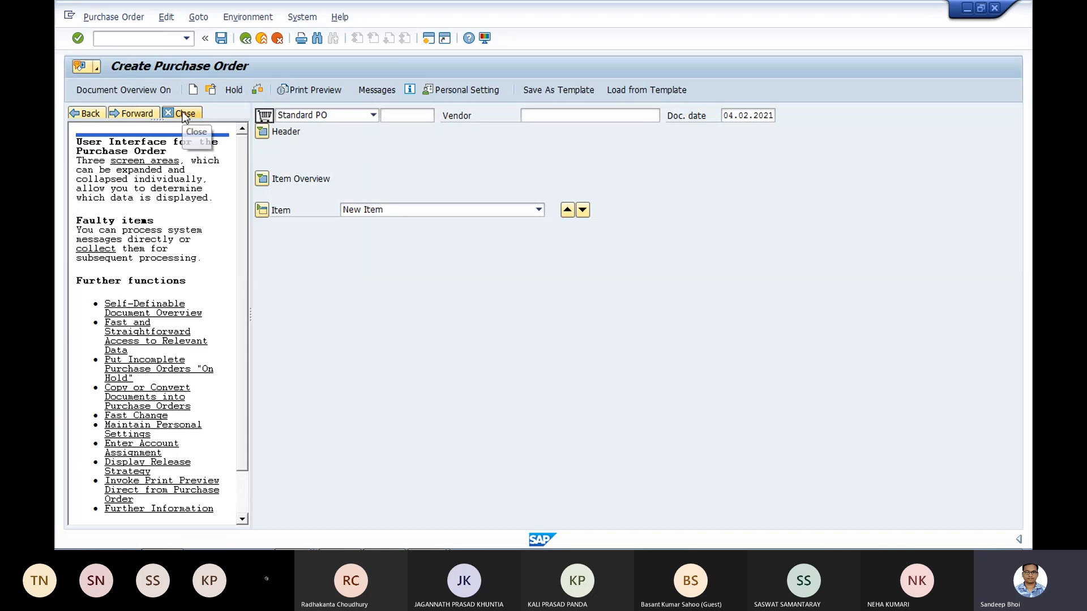
- Turn on the document overview in place of the help pane and open the second document listed under My purchase orders
left_click(136, 93)
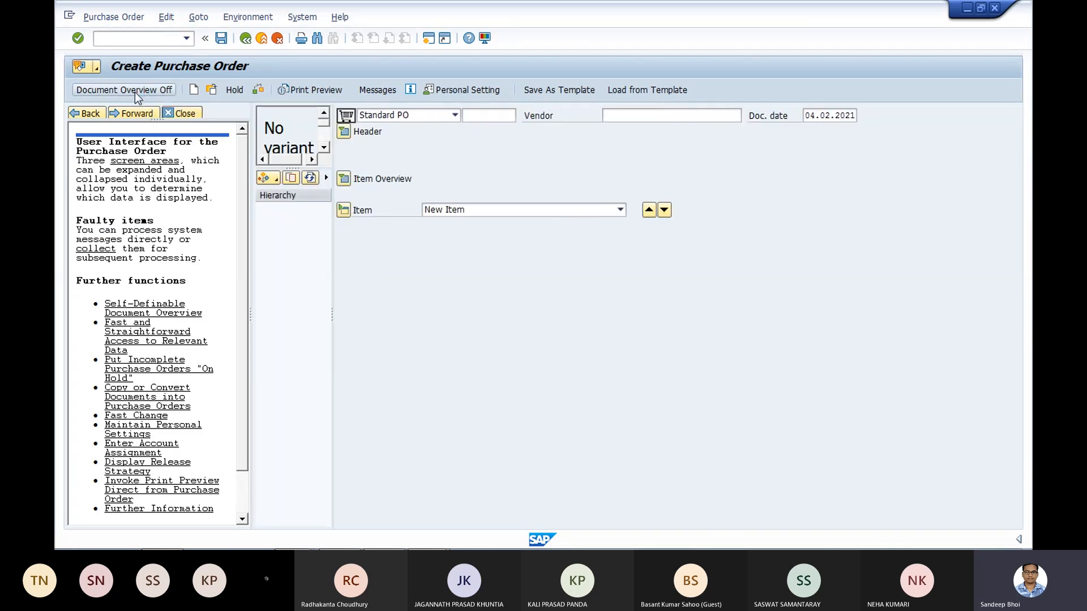
left_click(185, 113)
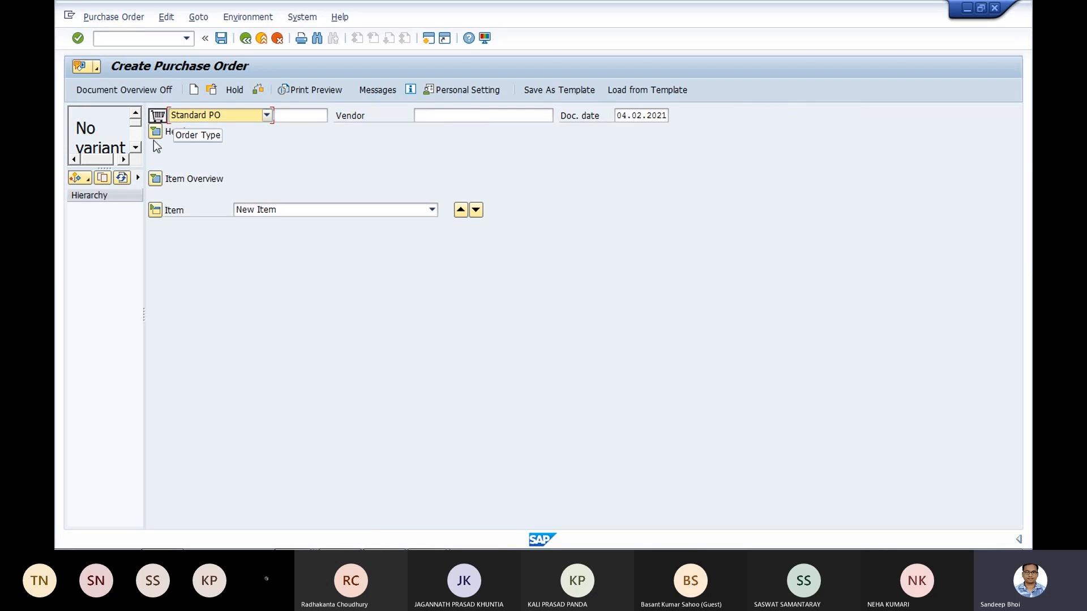
left_click(79, 178)
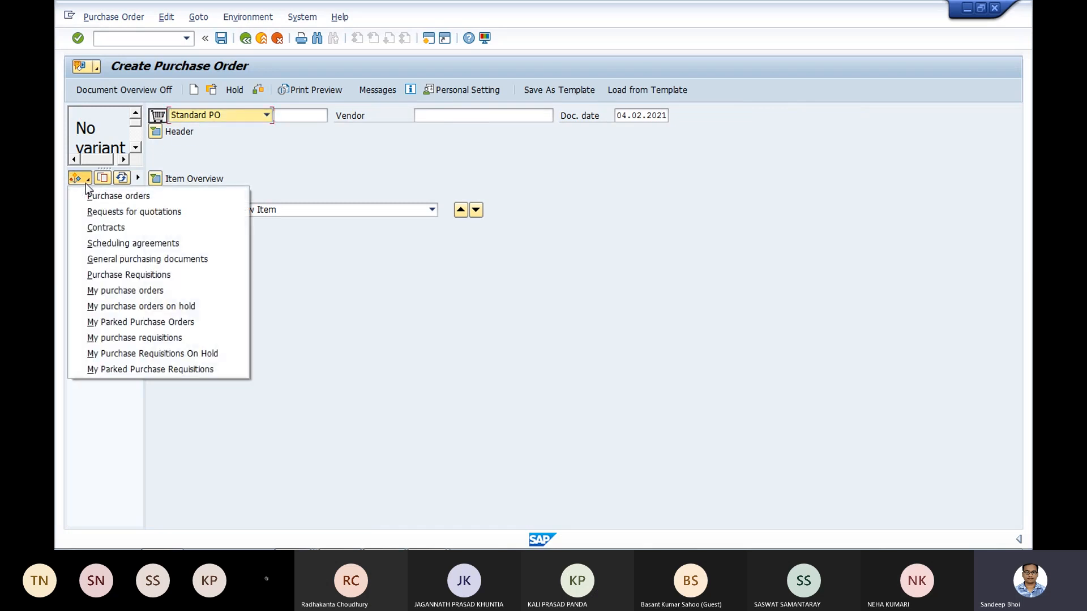
left_click(114, 293)
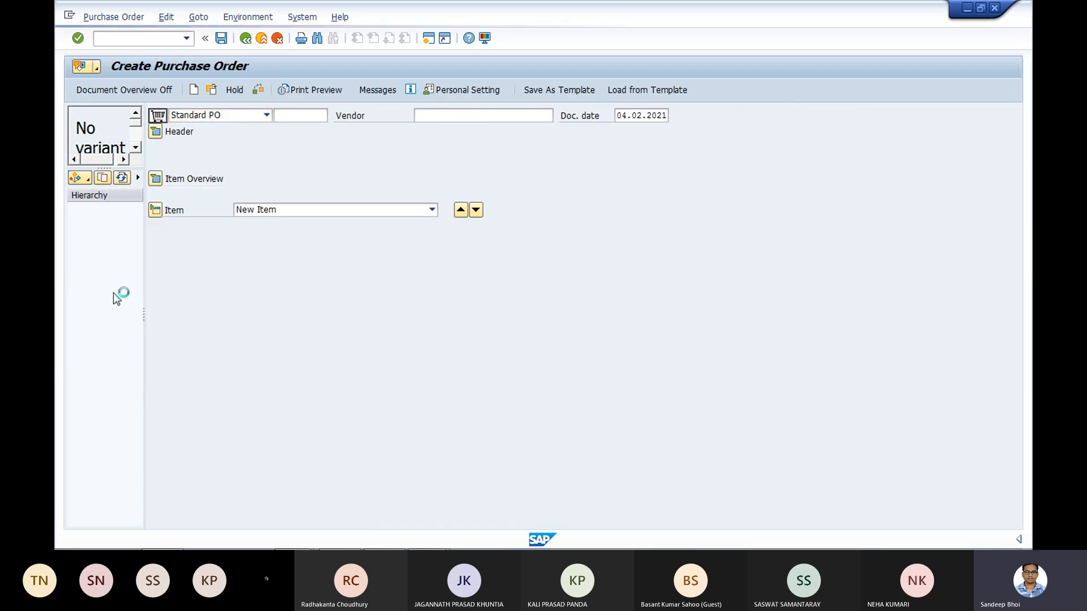
left_click(112, 221)
double_click(113, 221)
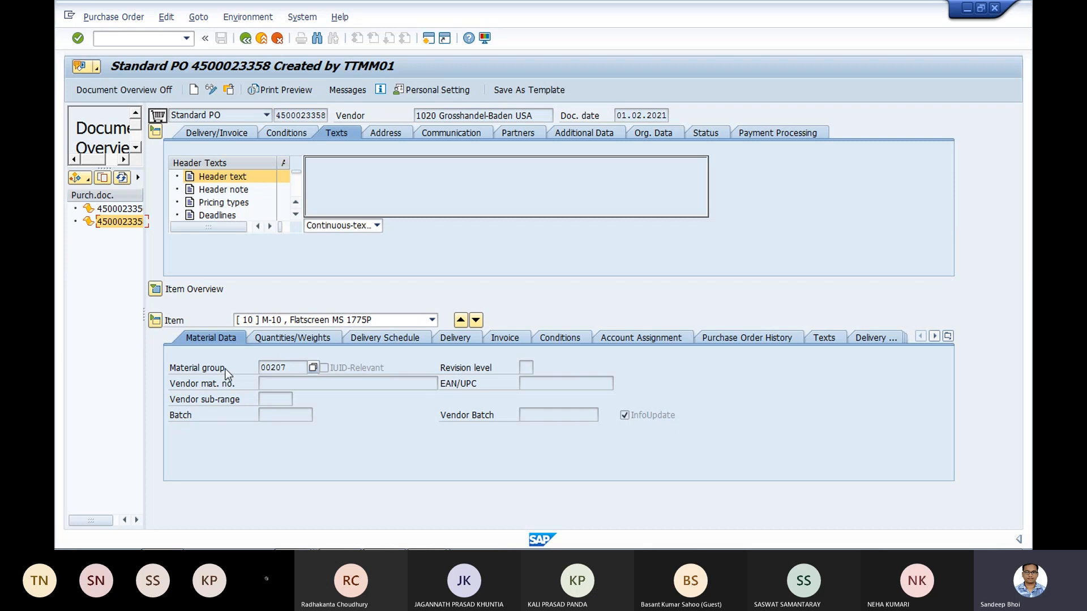
- Examine the pricing conditions of item 10 and the list of available condition types, with the item overview expanded
left_click(569, 336)
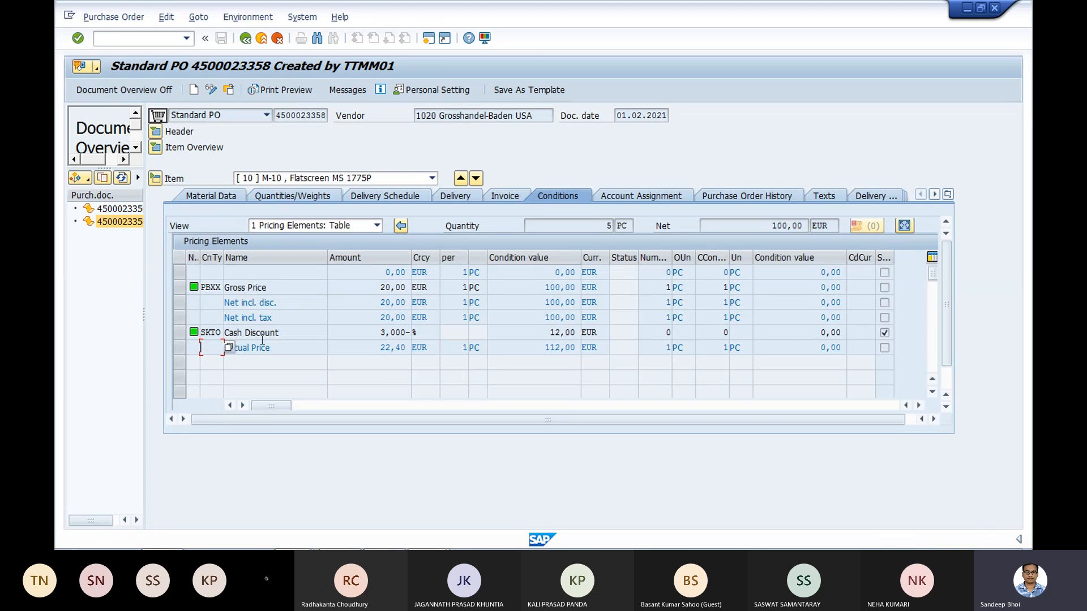
left_click(228, 347)
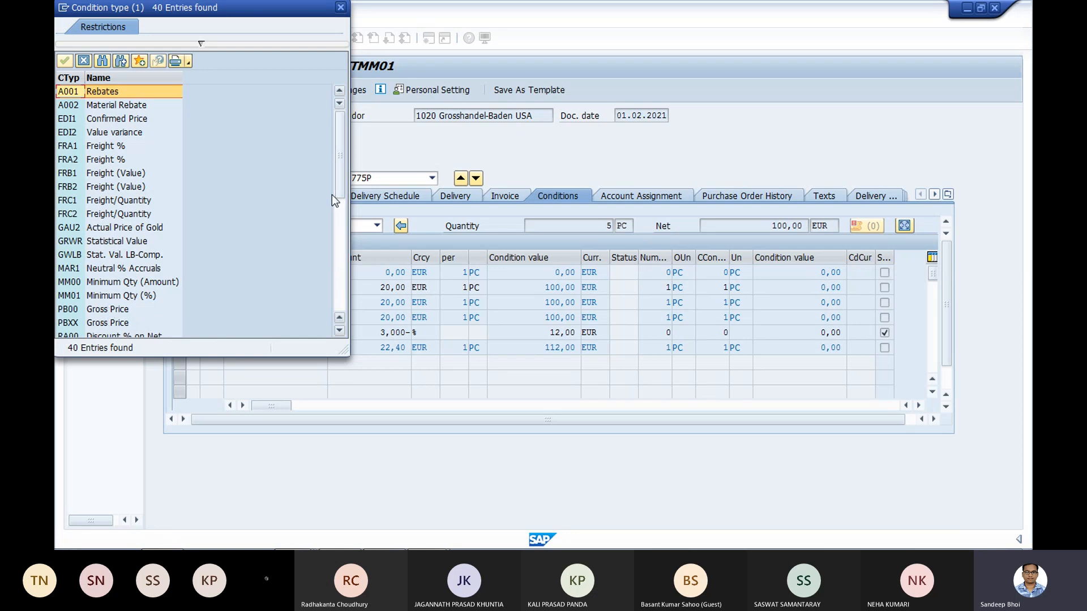
left_click_drag(340, 191, 338, 226)
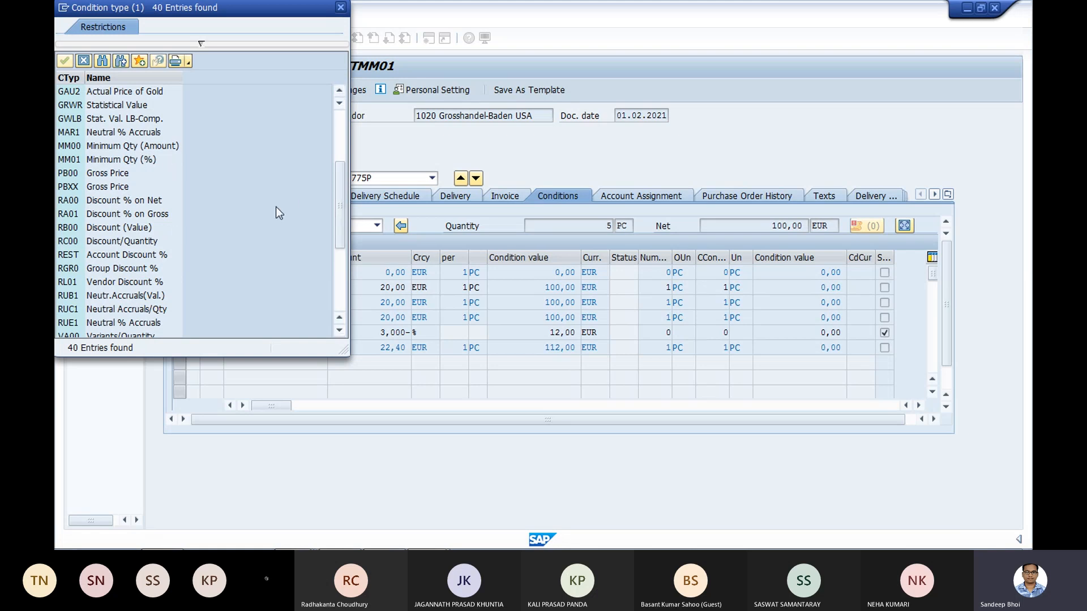
left_click_drag(340, 211, 338, 284)
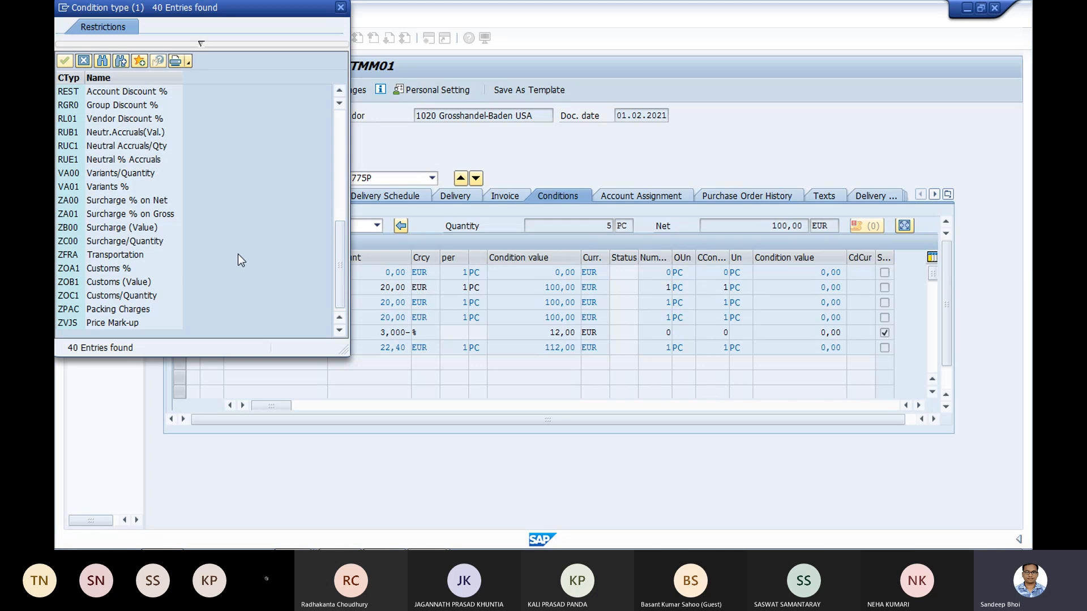
left_click(342, 9)
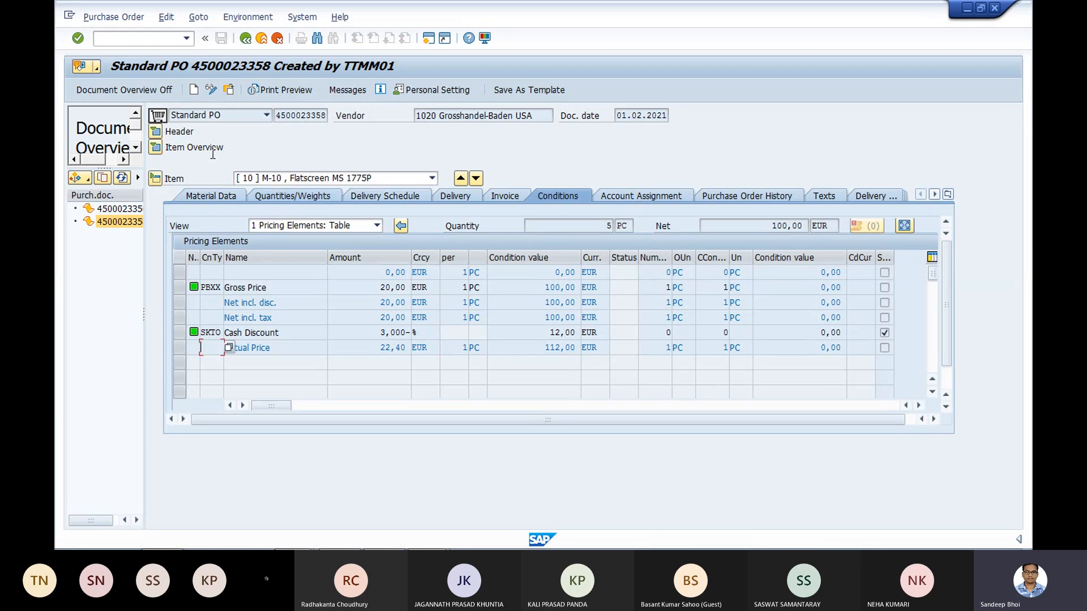
left_click(155, 147)
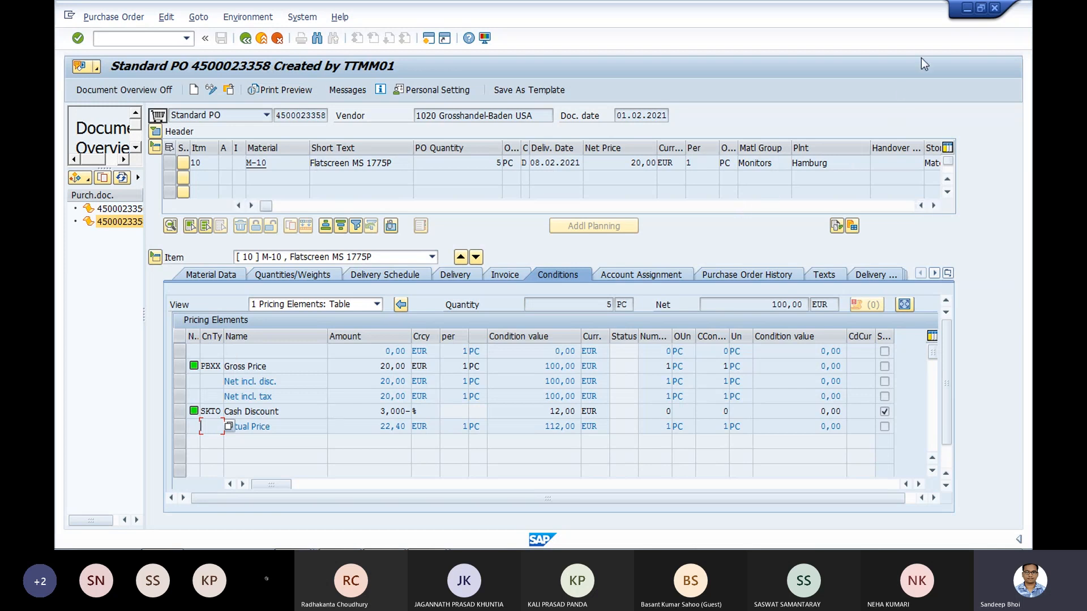
- Minimize the SAP windows, switch to the course PDF in Adobe Reader and move the meeting window clear of the page
left_click(970, 9)
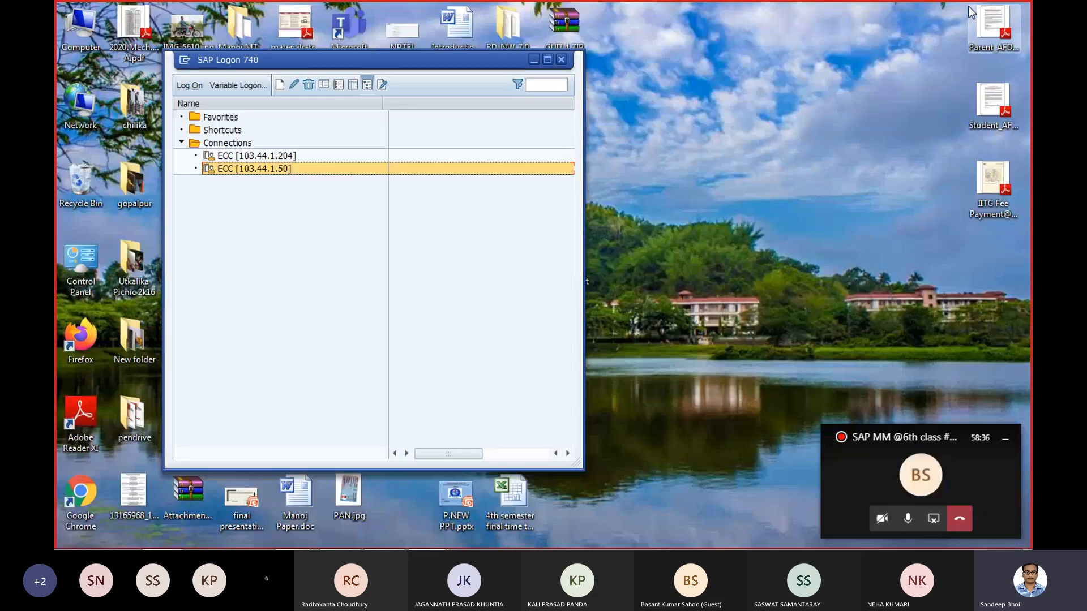
left_click(534, 60)
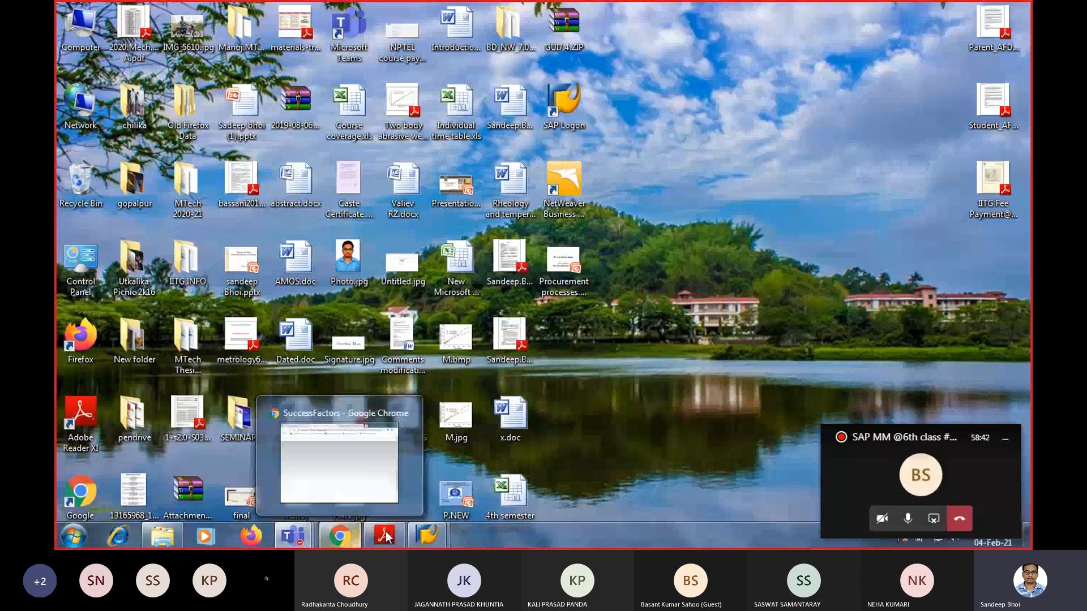
left_click(386, 535)
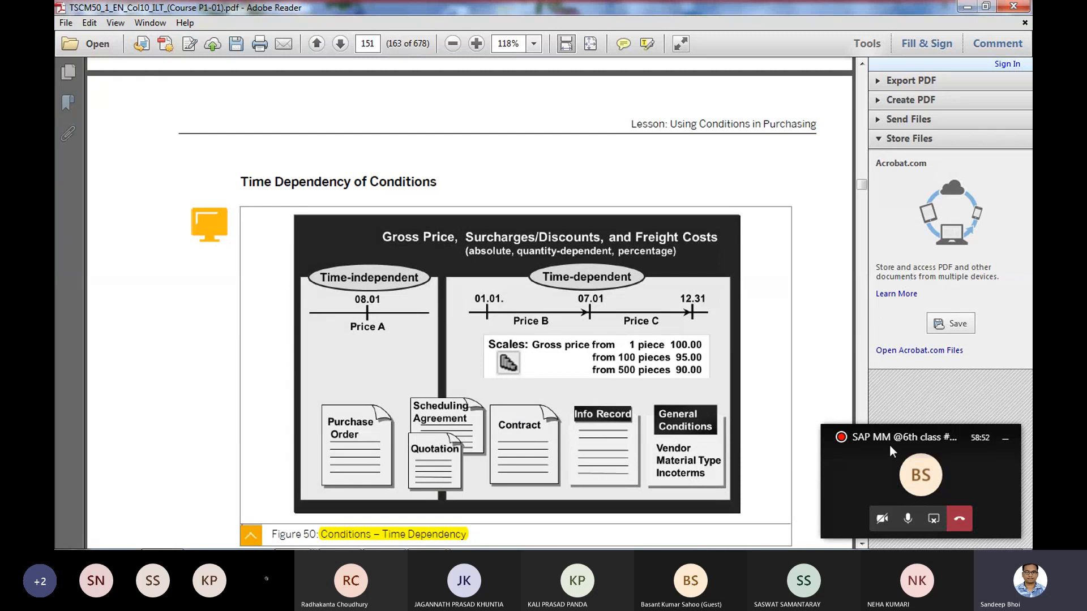
left_click_drag(916, 435, 955, 379)
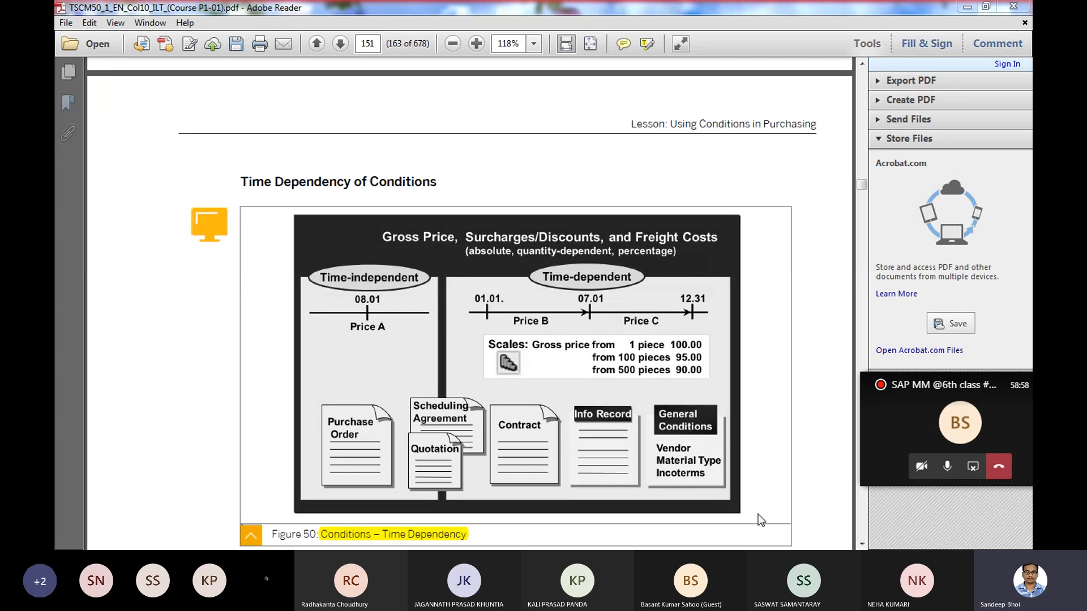
- Read the Time Dependency of Conditions section and the Condition Type and Calculation Schema table in the PDF
left_click(861, 544)
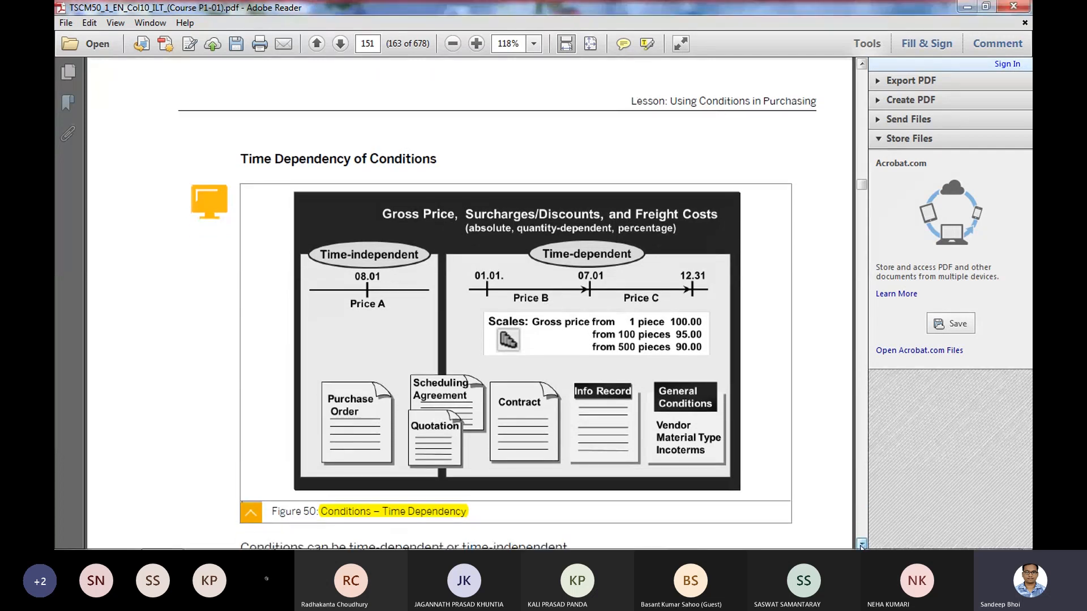
scroll(861, 545, "down", 8)
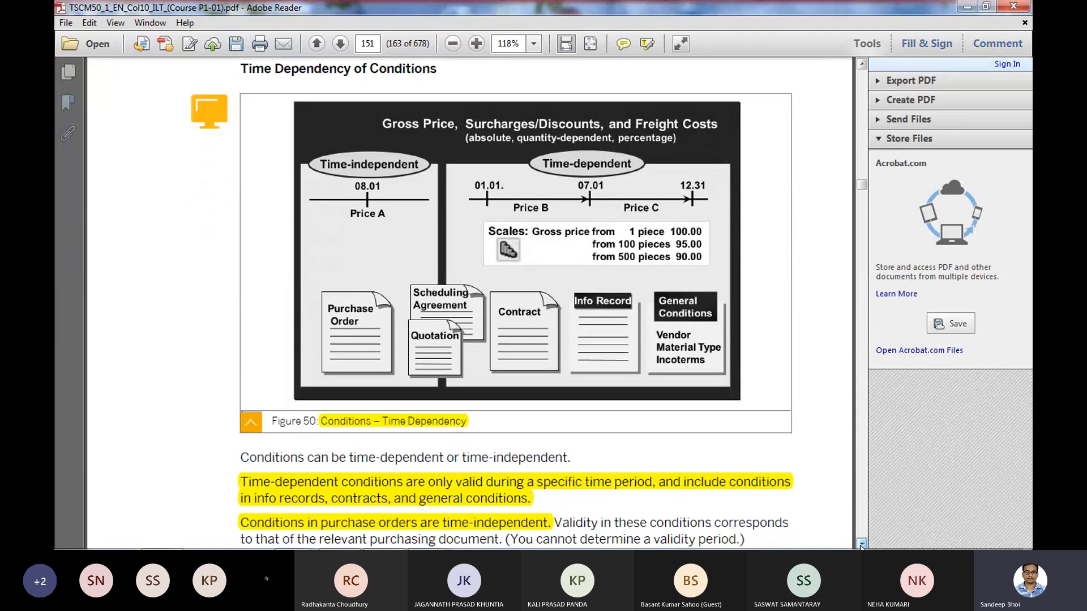
scroll(861, 545, "down", 3)
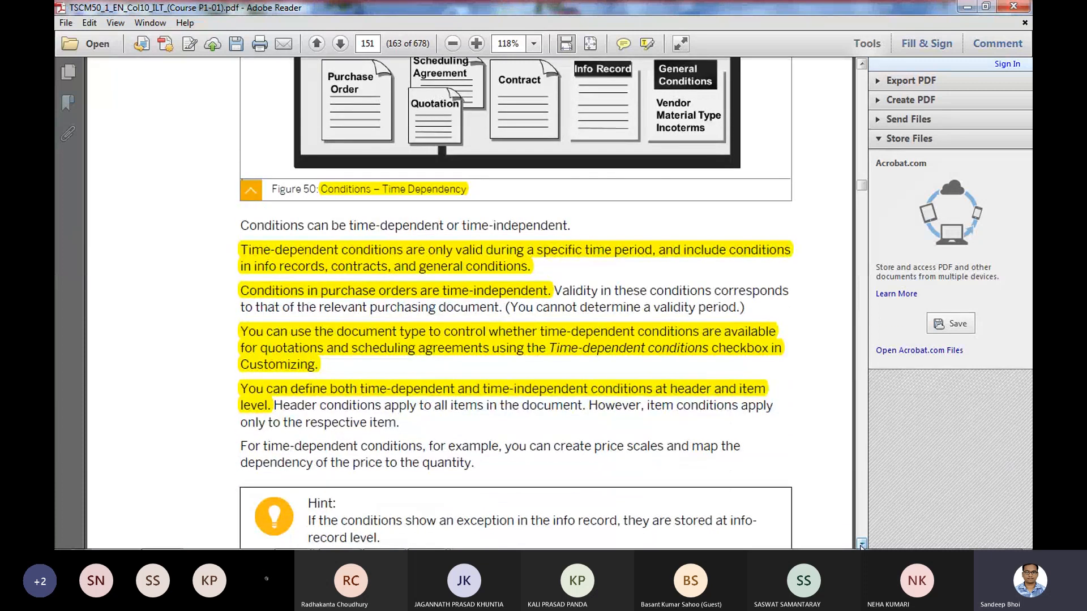
scroll(861, 545, "down", 7)
scroll(861, 545, "down", 18)
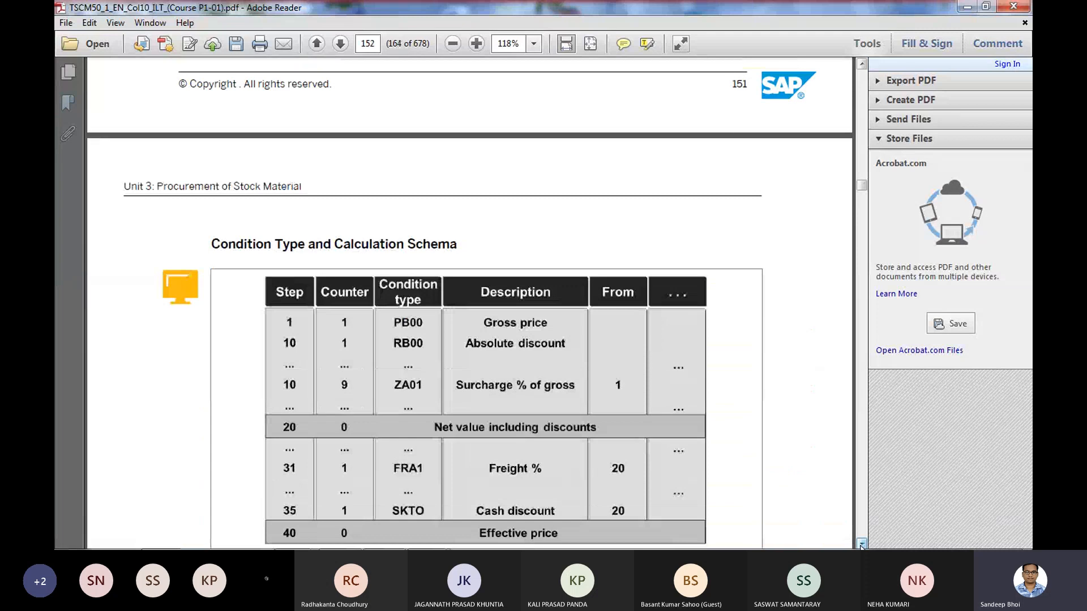
scroll(861, 545, "down", 2)
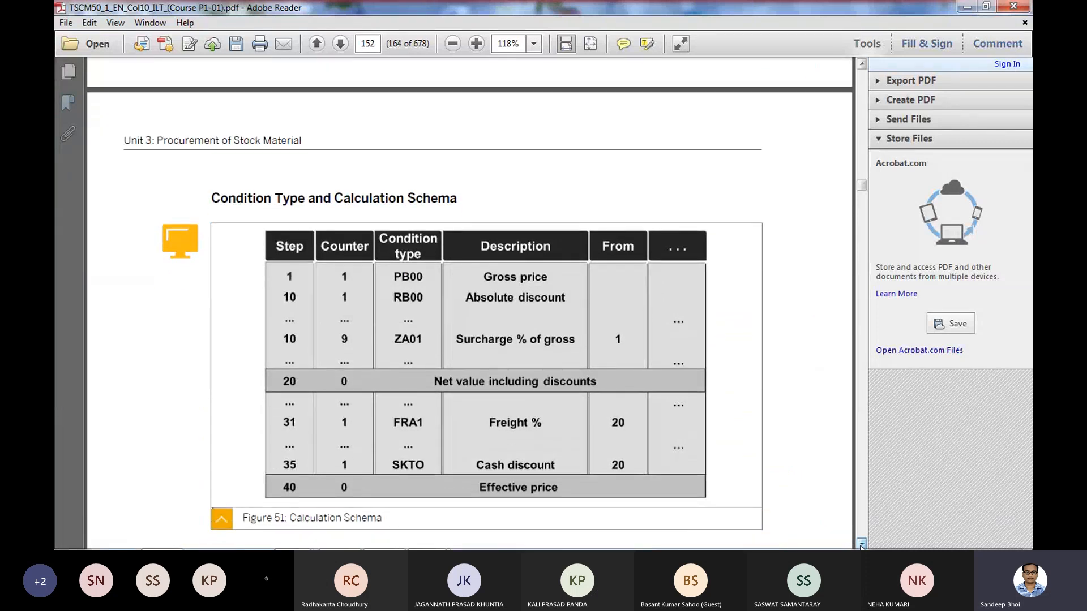
scroll(861, 544, "down", 1)
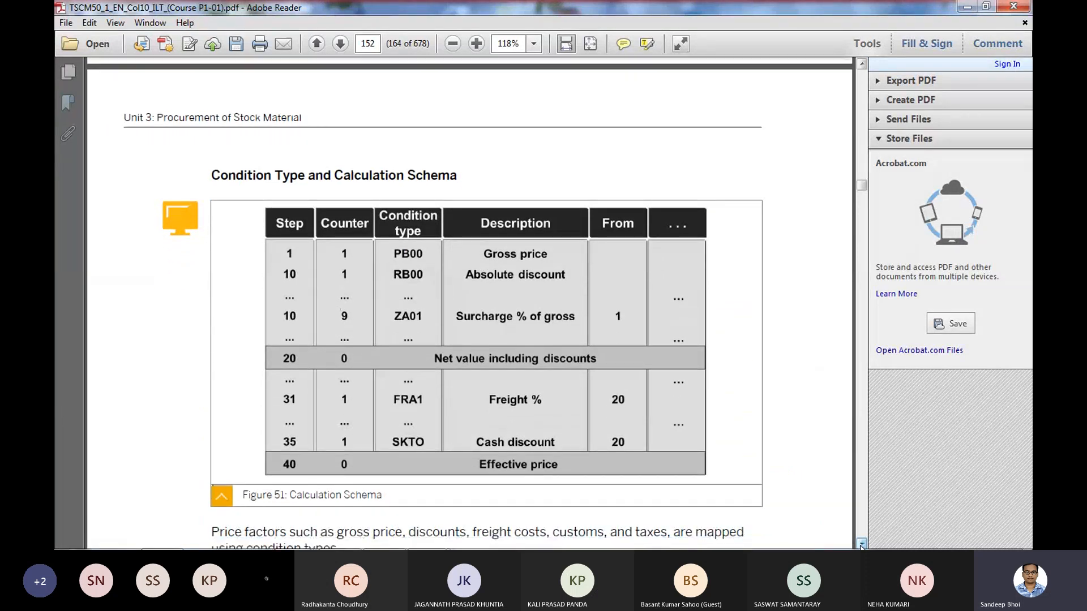
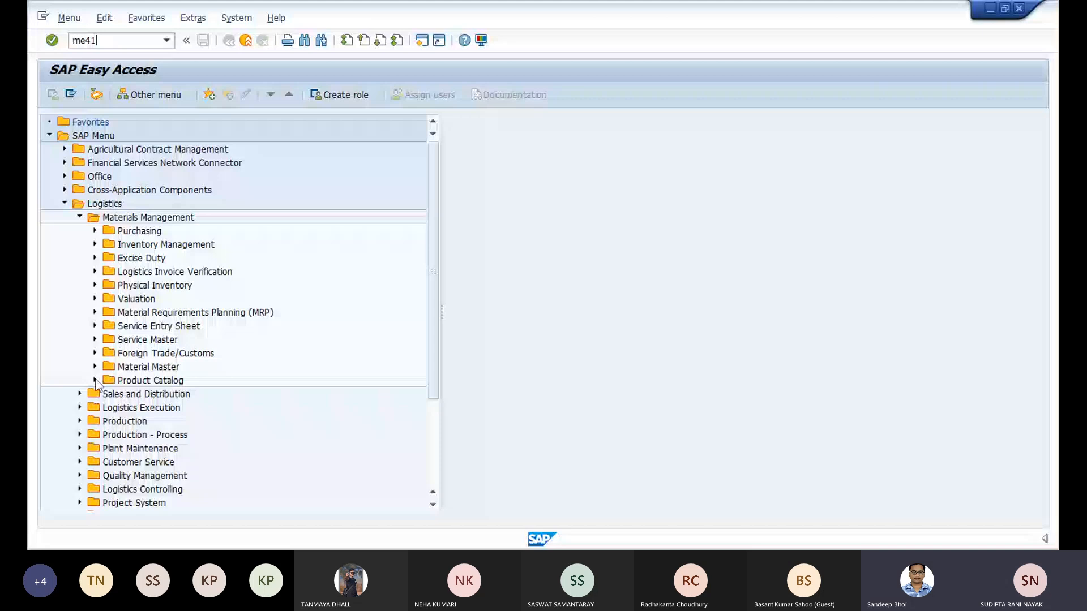
- Start the Create RFQ transaction ME41
key("Return")
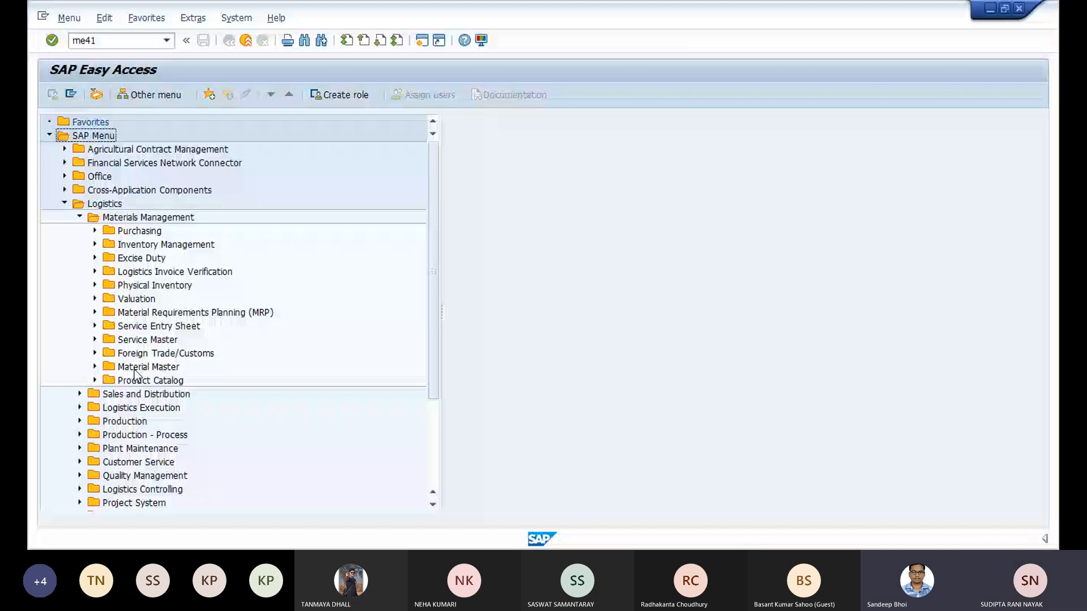
key("alt+Tab")
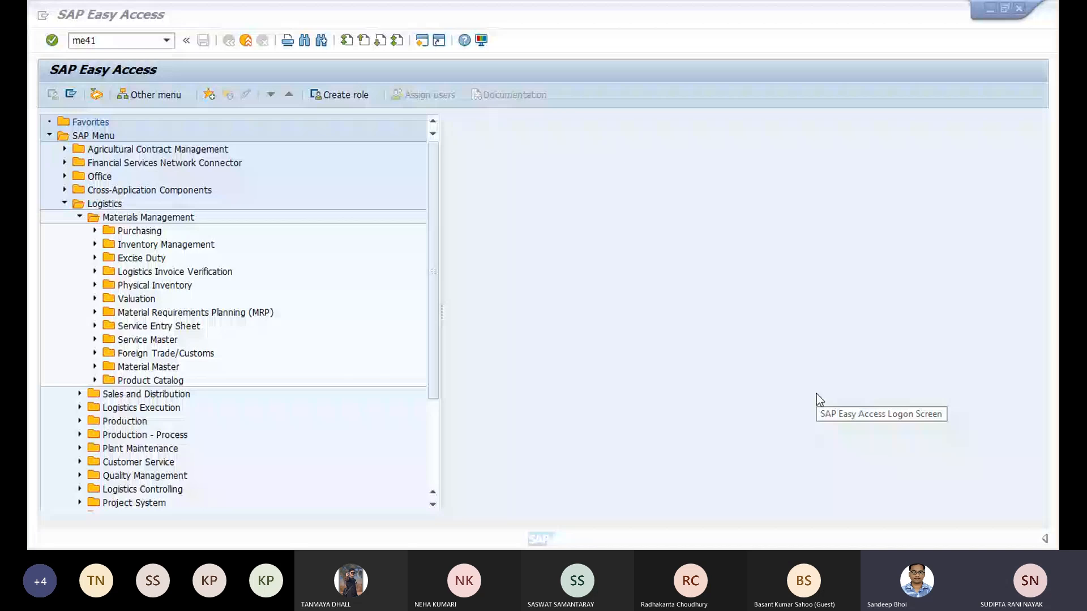
key("Return")
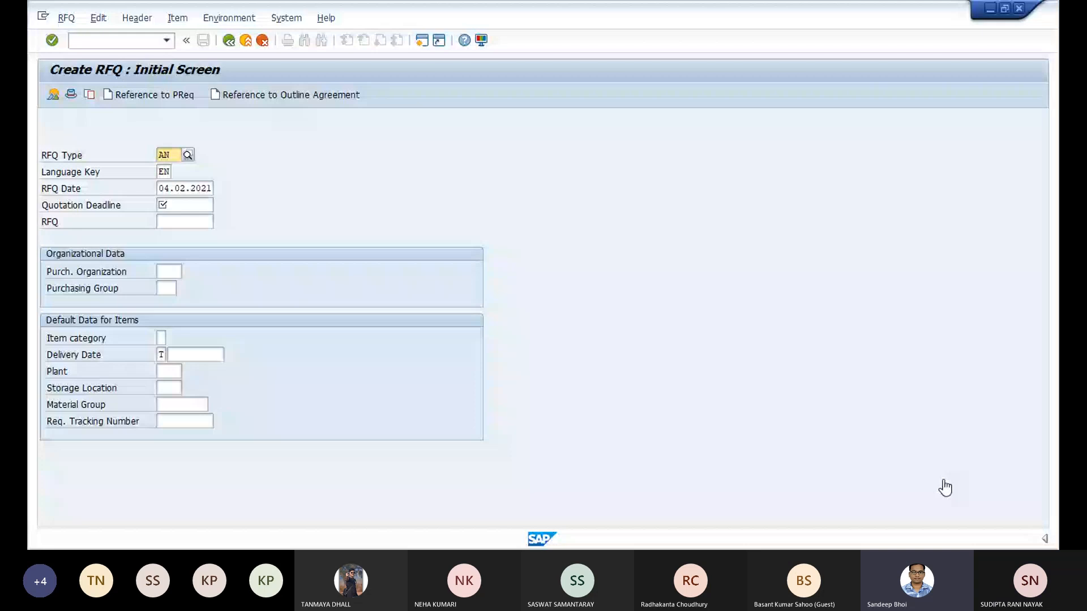
- Set the RFQ's quotation deadline to 05.03.2021
left_click(180, 205)
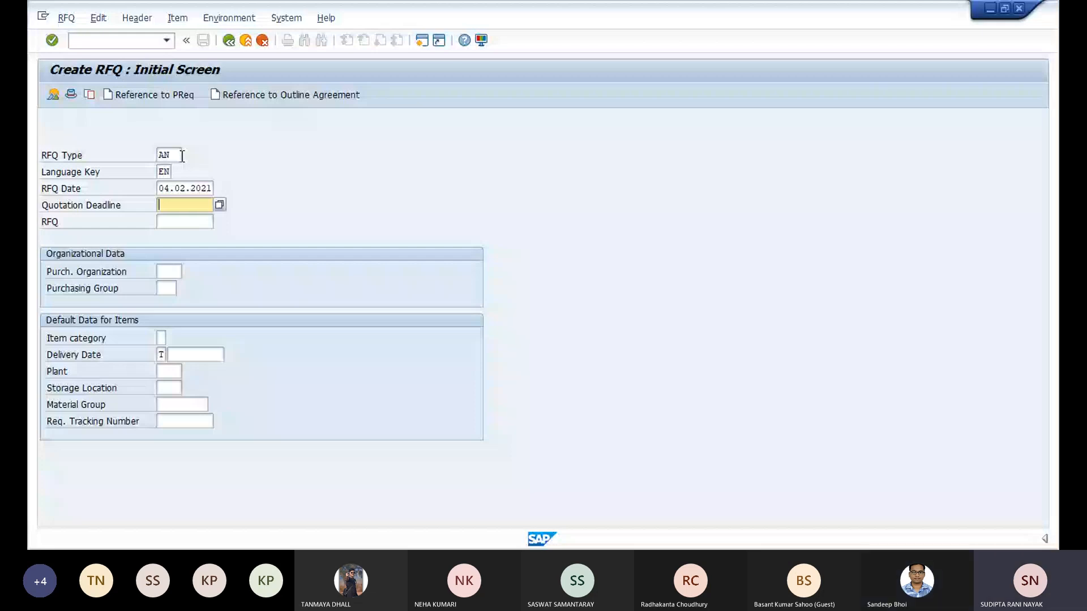
type("0")
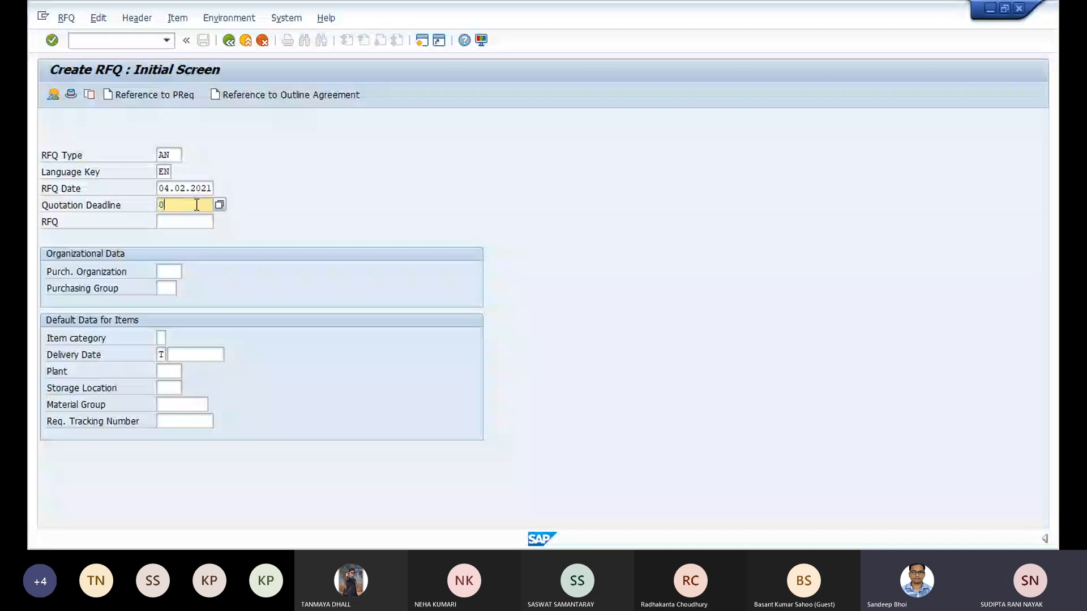
type("5.03.2021")
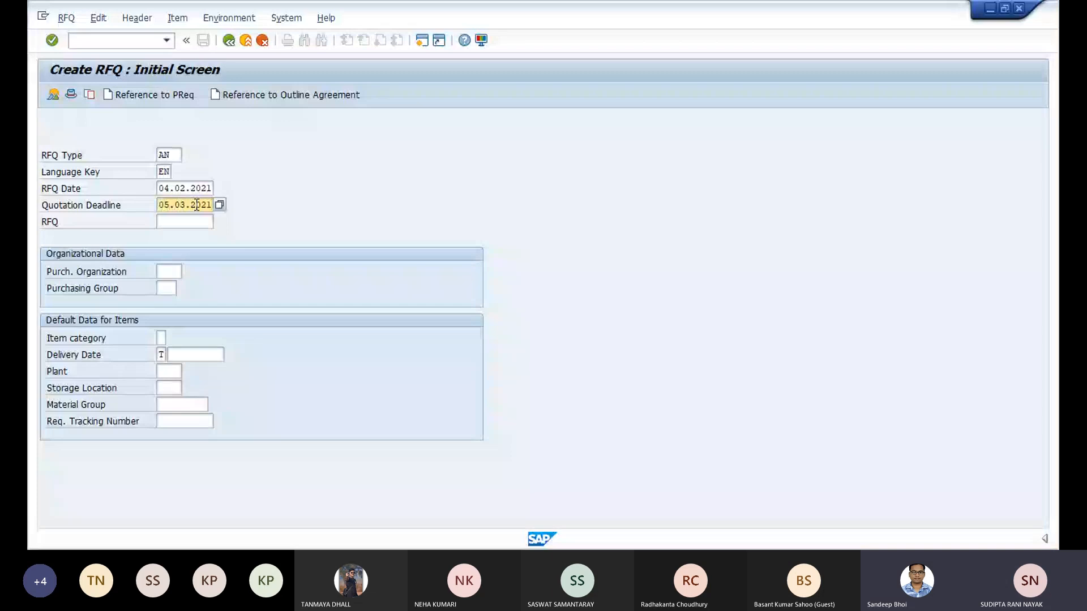
- Set the purchasing organization to 1000 and the purchasing group to T00, checking the list of available purchasing groups
left_click(203, 355)
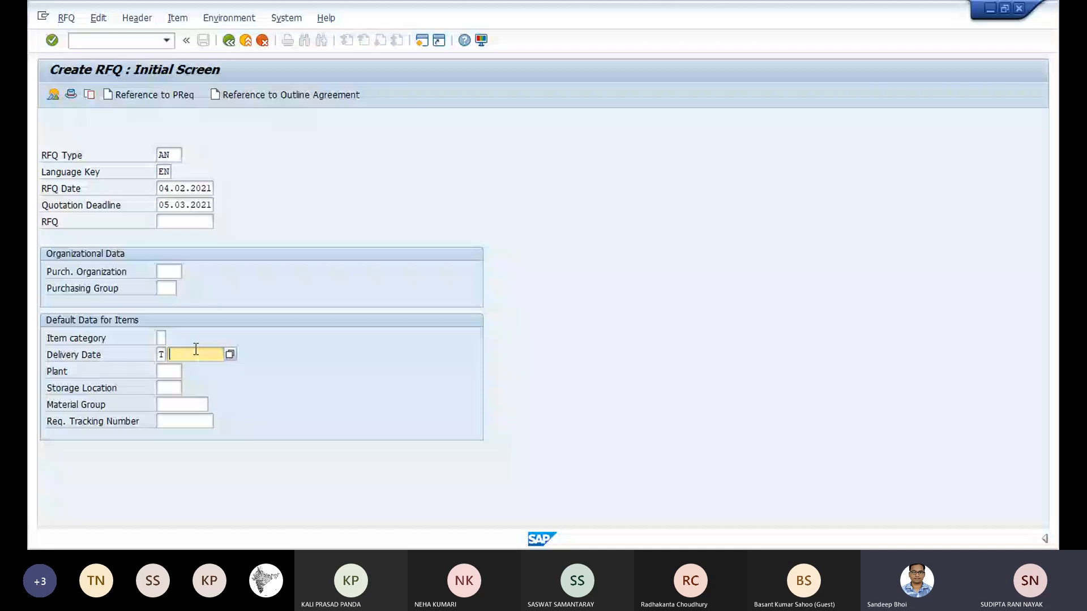
left_click(169, 272)
type("1000")
key("Tab")
type("t00")
left_click(182, 287)
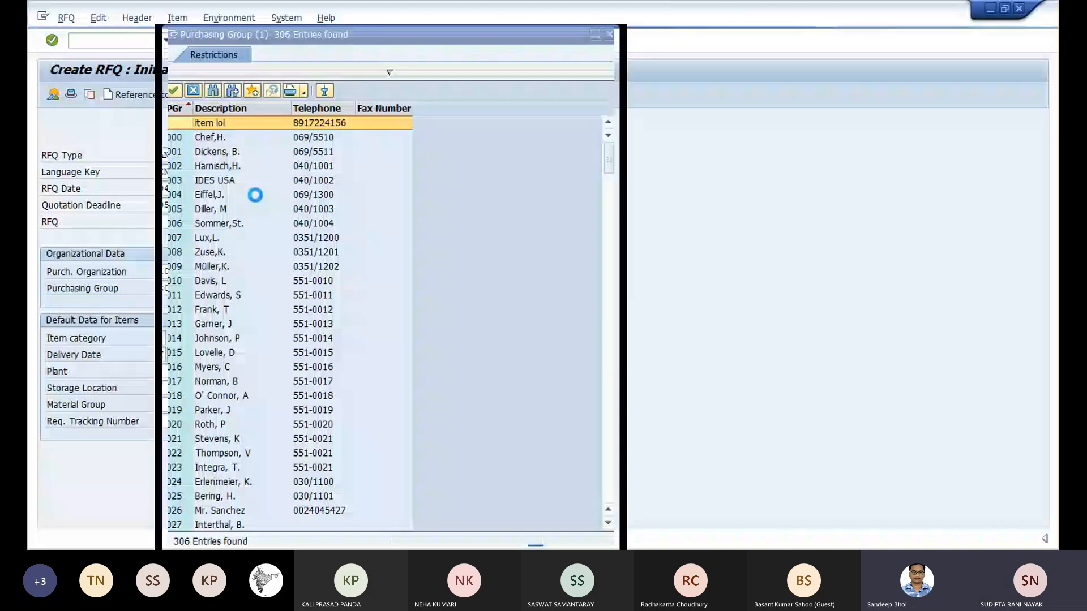
scroll(198, 319, "down", 20)
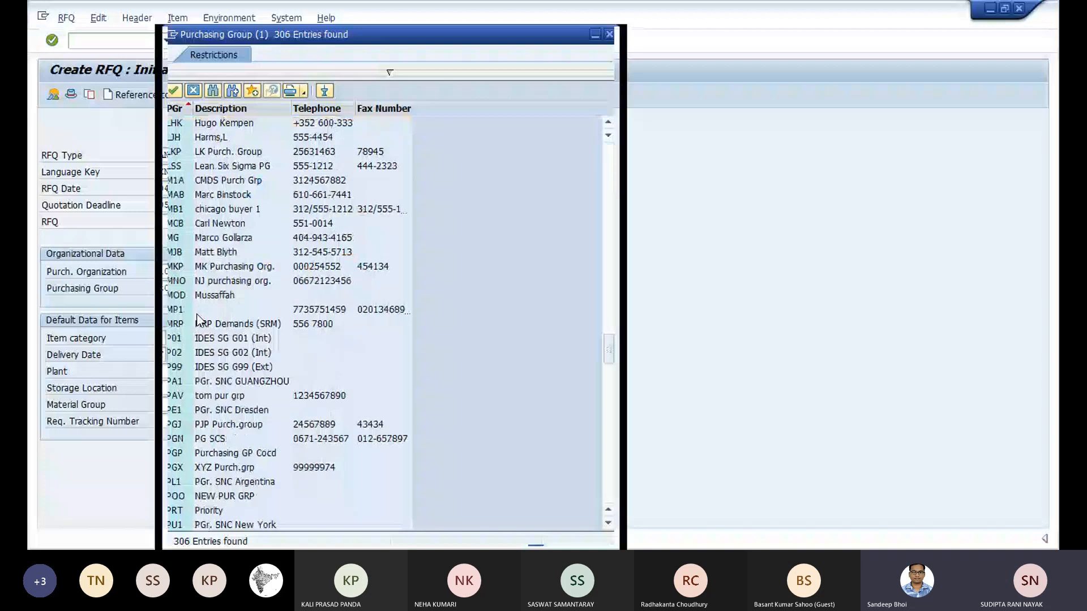
key("Escape")
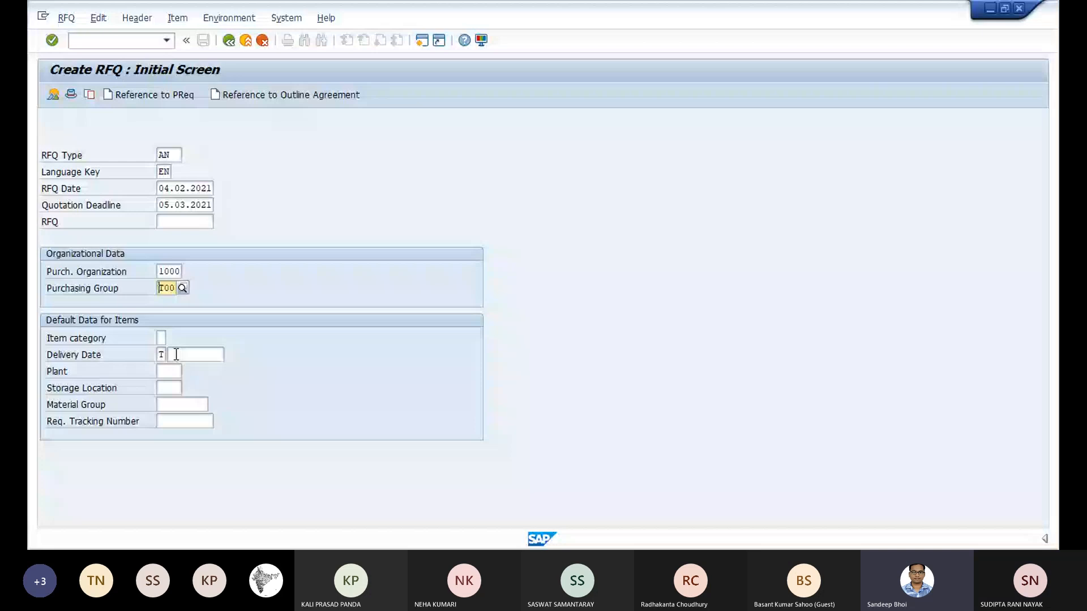
key("F4")
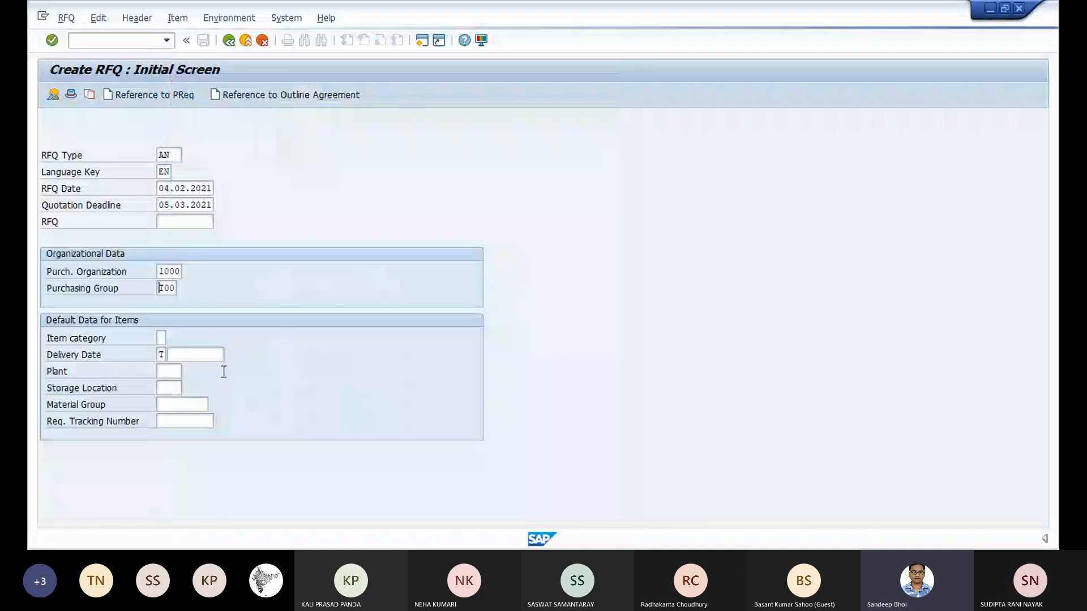
- Set the default delivery date for items to 10.03.2021 and continue to the RFQ header data
left_click(215, 355)
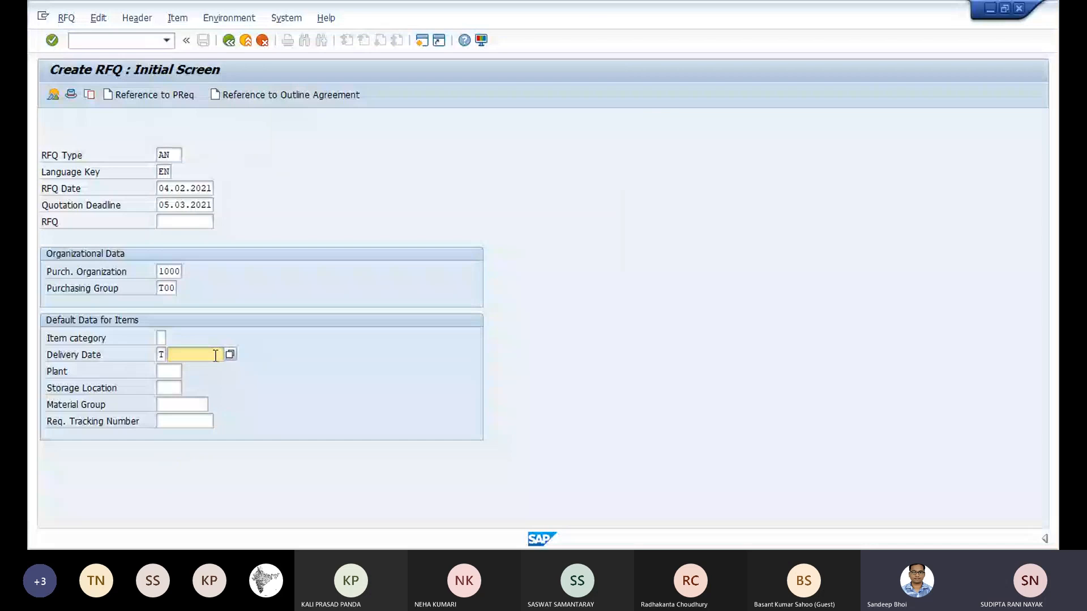
type("0")
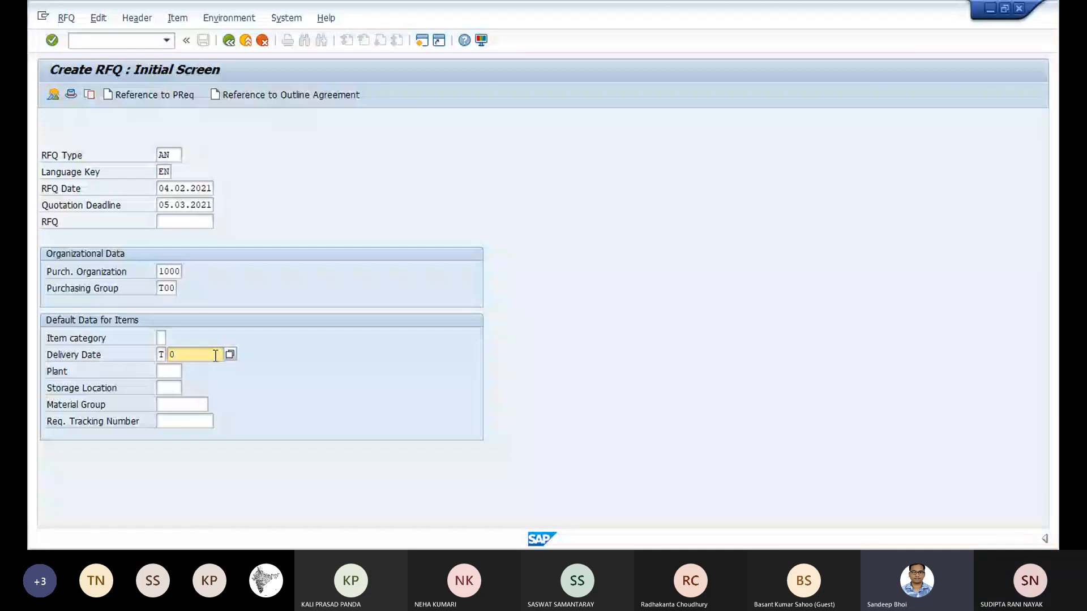
type("10")
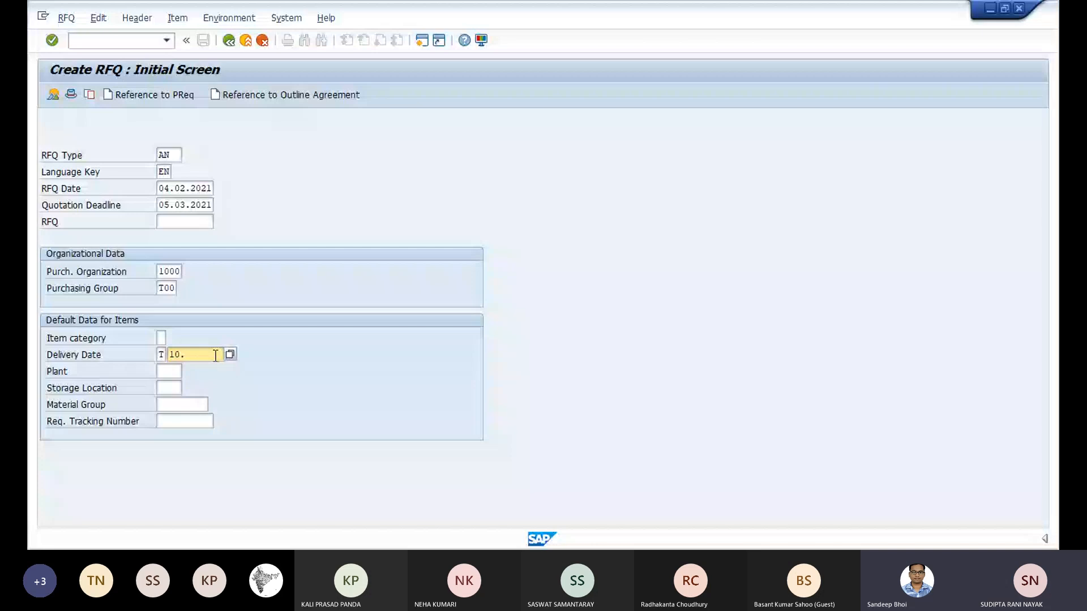
type(".03.")
type("2021")
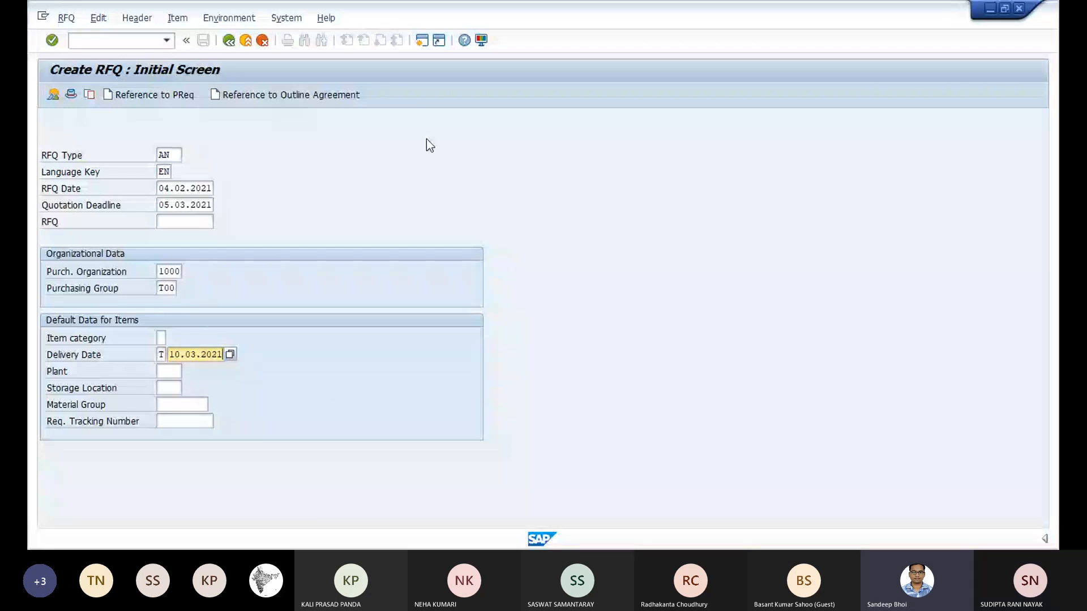
left_click(53, 40)
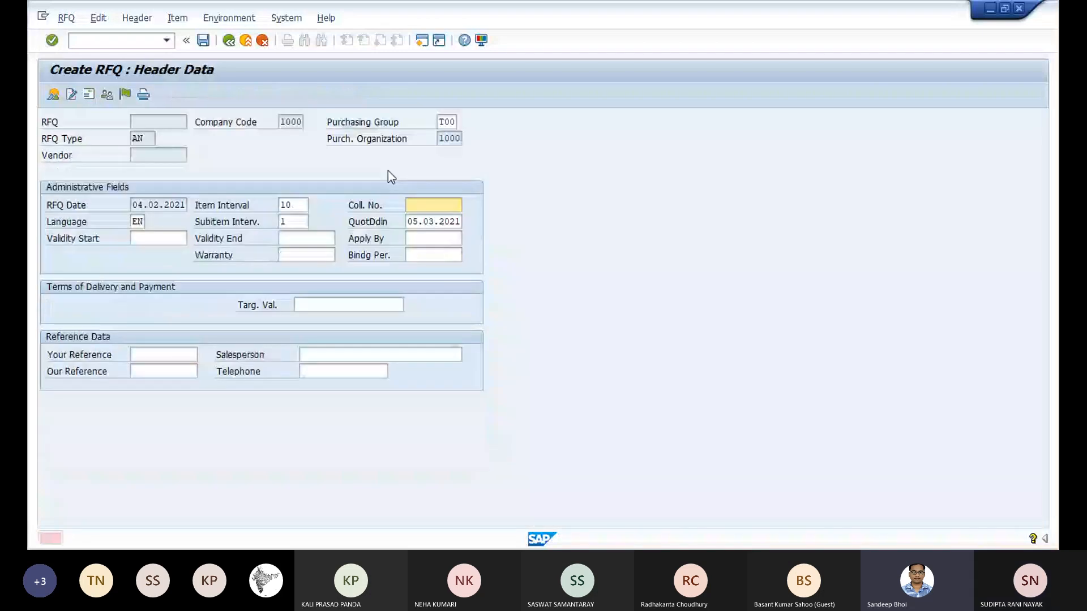
- Enter GR01 as the collective number in the header data and continue to the item overview
key("Return")
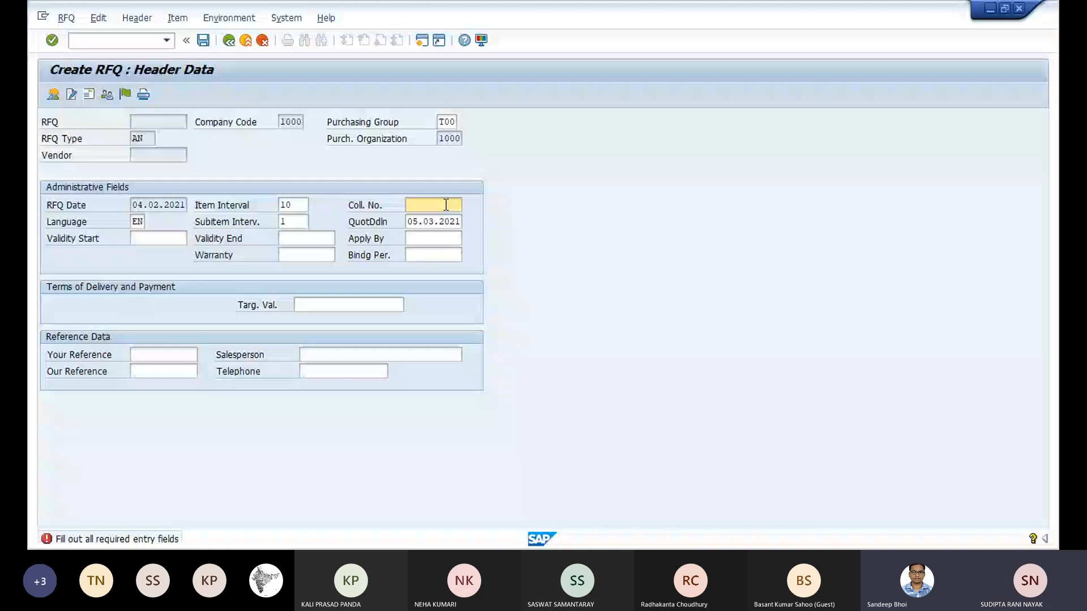
type("GR01")
left_click(61, 43)
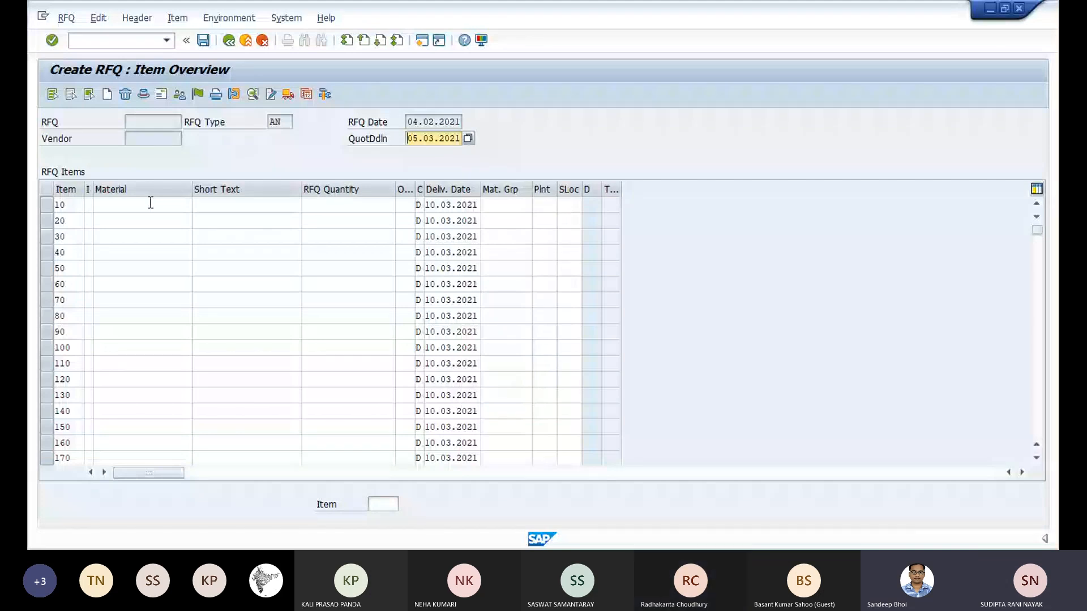
- Enter material T-M520B00 with an RFQ quantity of 100 for item 10
left_click(175, 208)
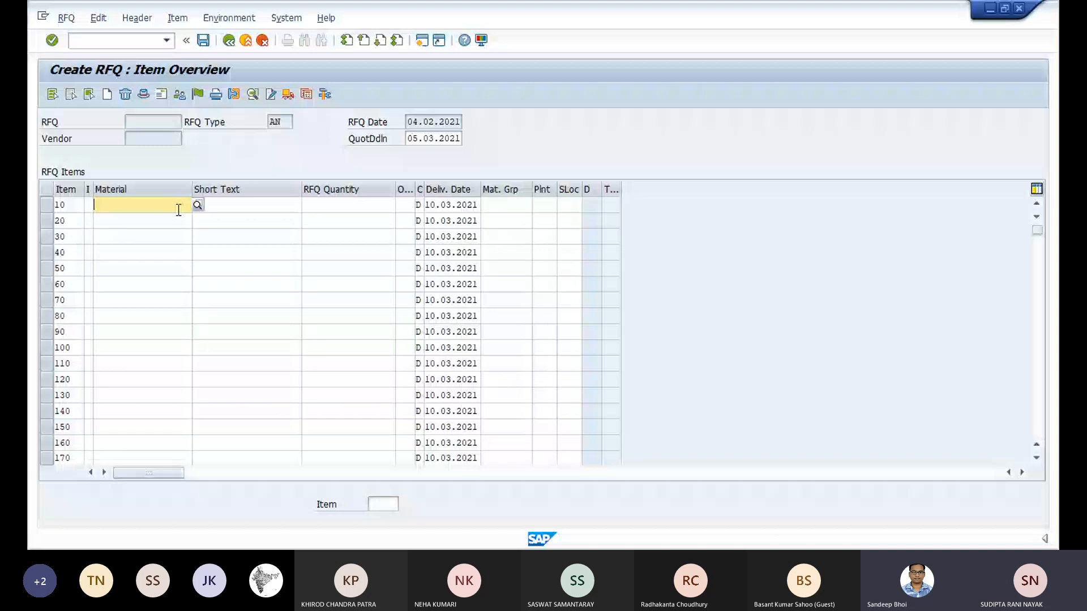
key("F4")
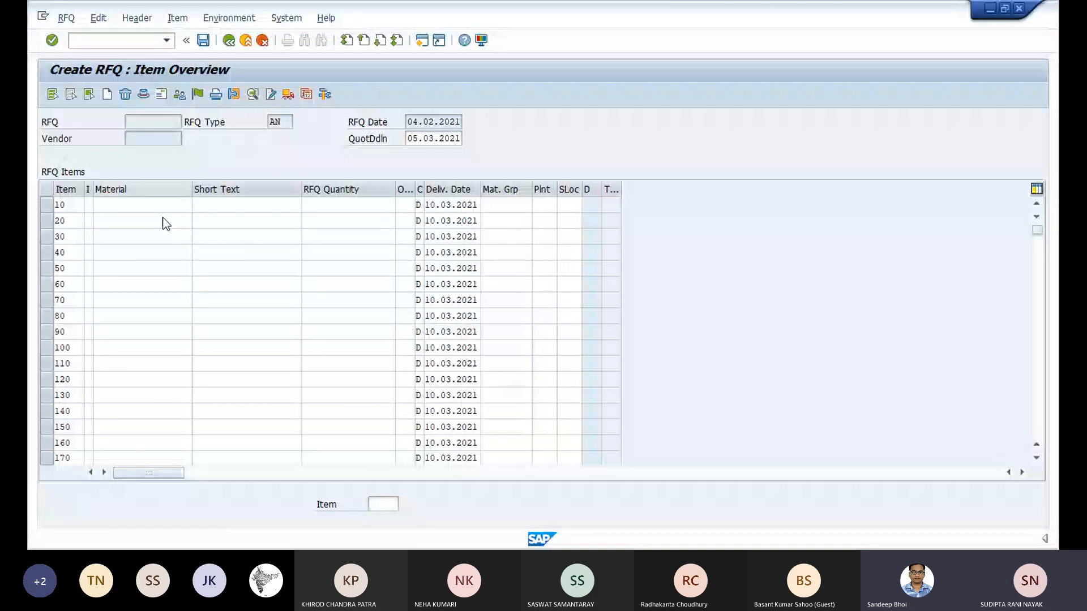
type("T-M520B00")
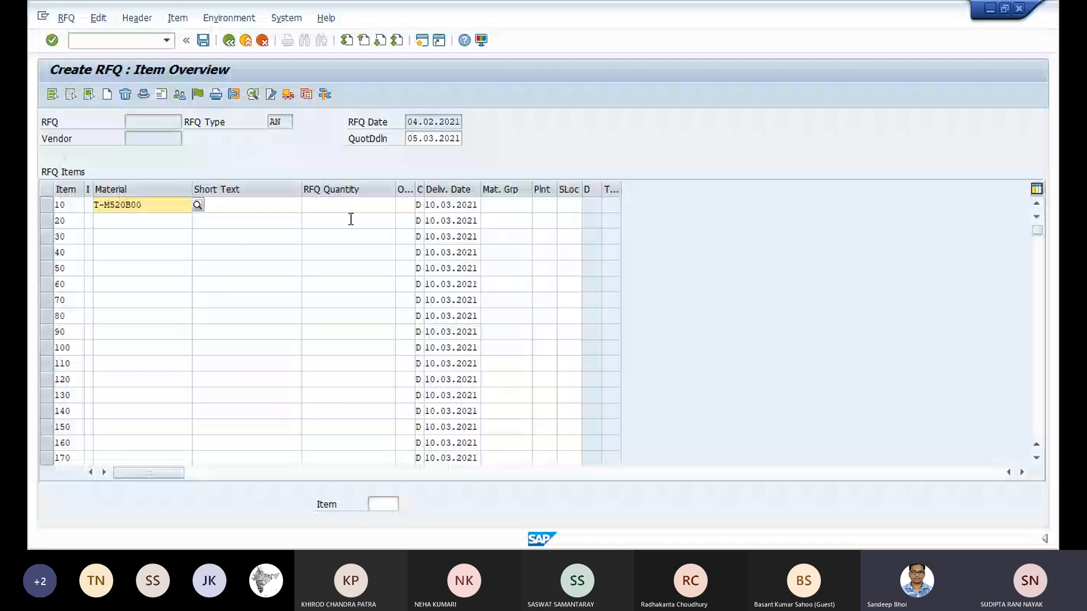
left_click(351, 207)
type("100")
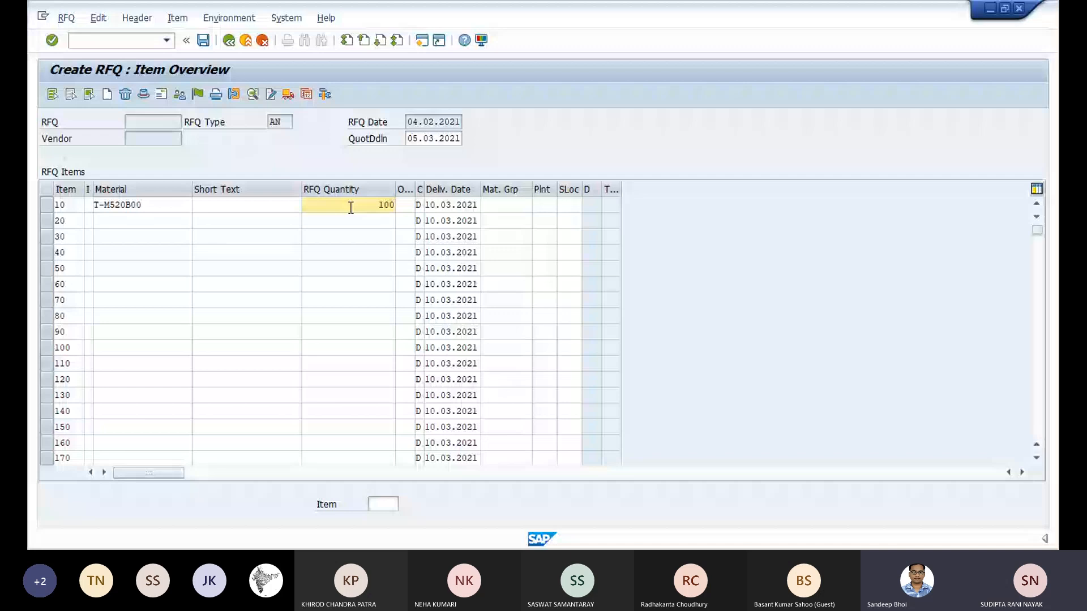
- Assign vendor T-K500A50 on the RFQ's vendor address screen and accept the vendor's language for the RFQ
left_click(179, 95)
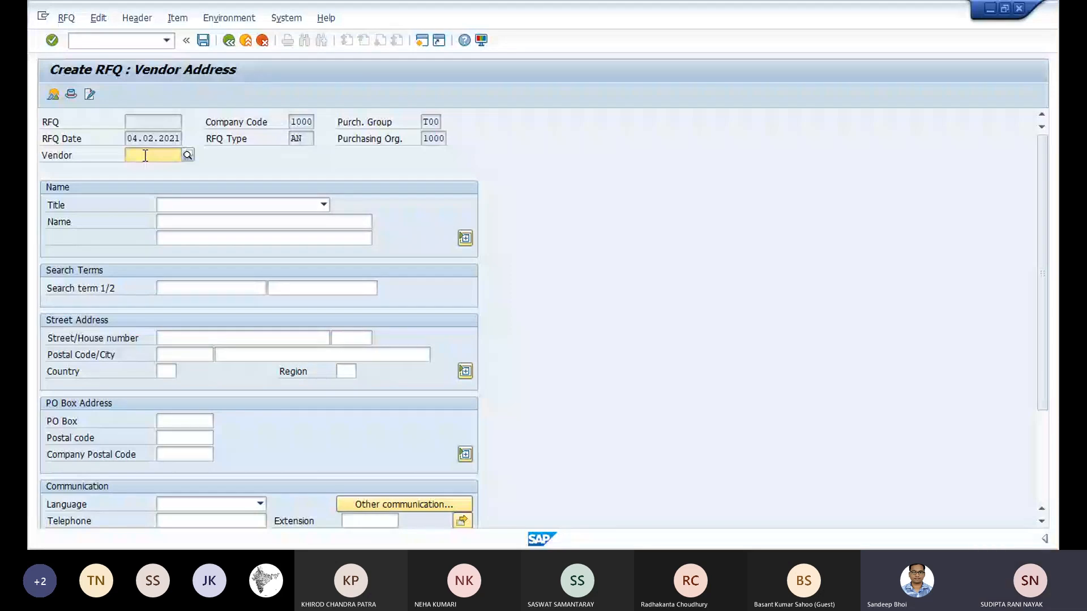
key("F4")
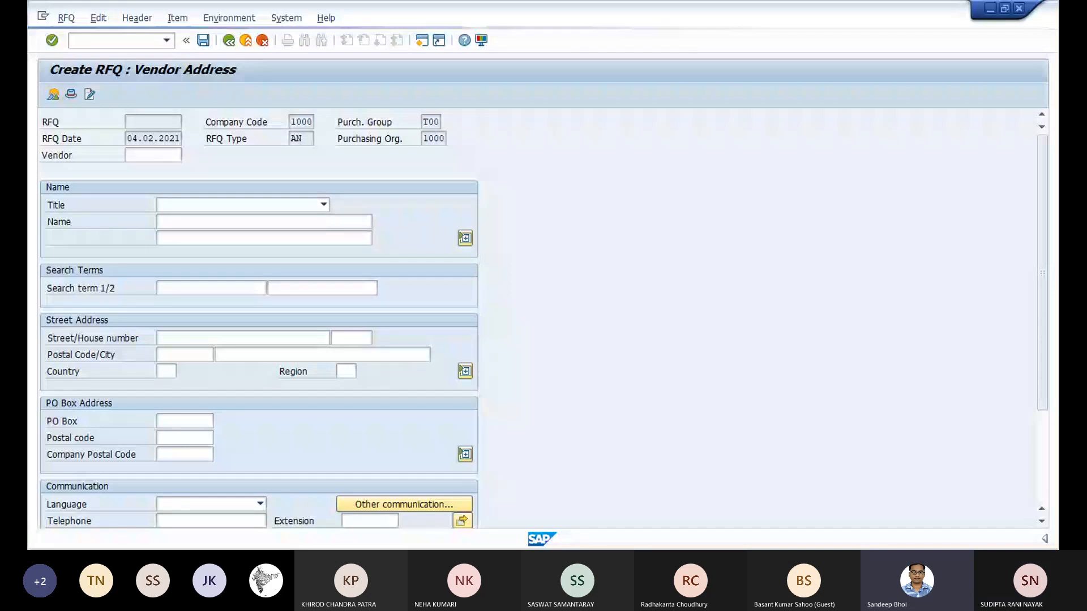
left_click(147, 155)
type("T-K500A50")
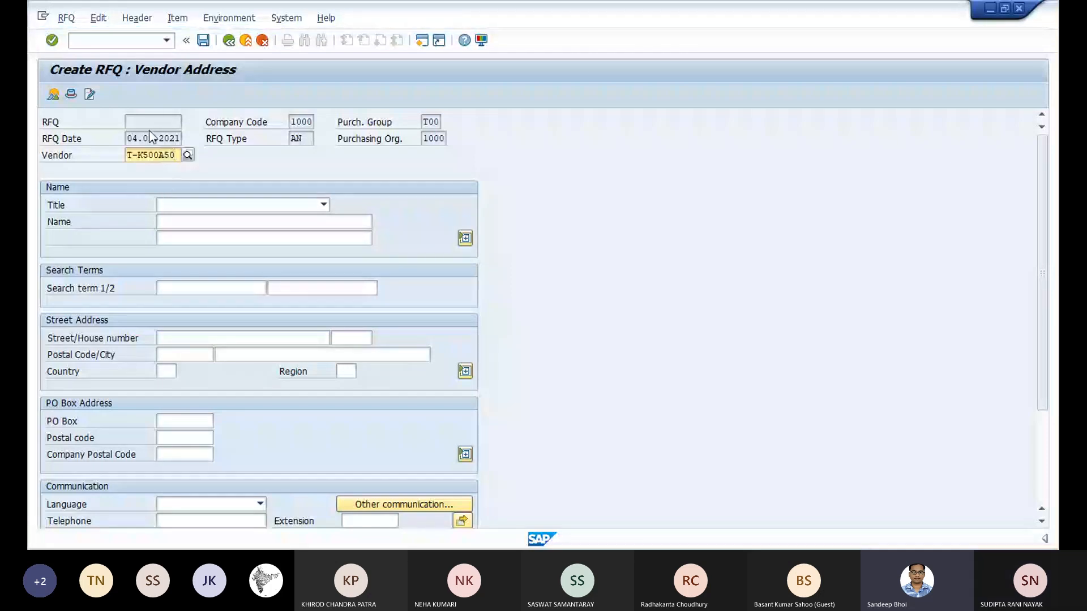
left_click(52, 41)
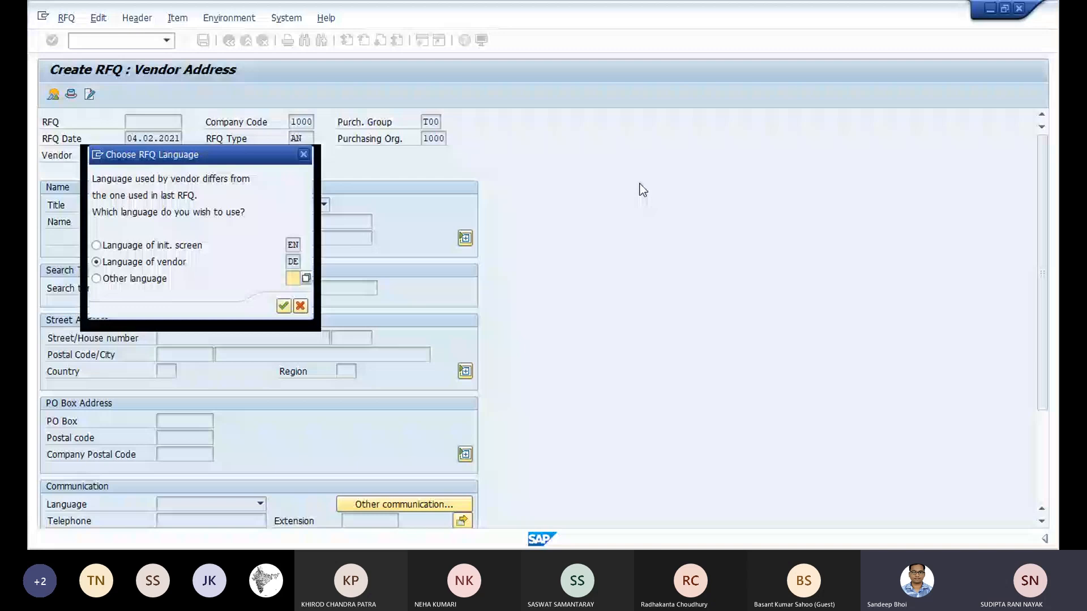
key("Return")
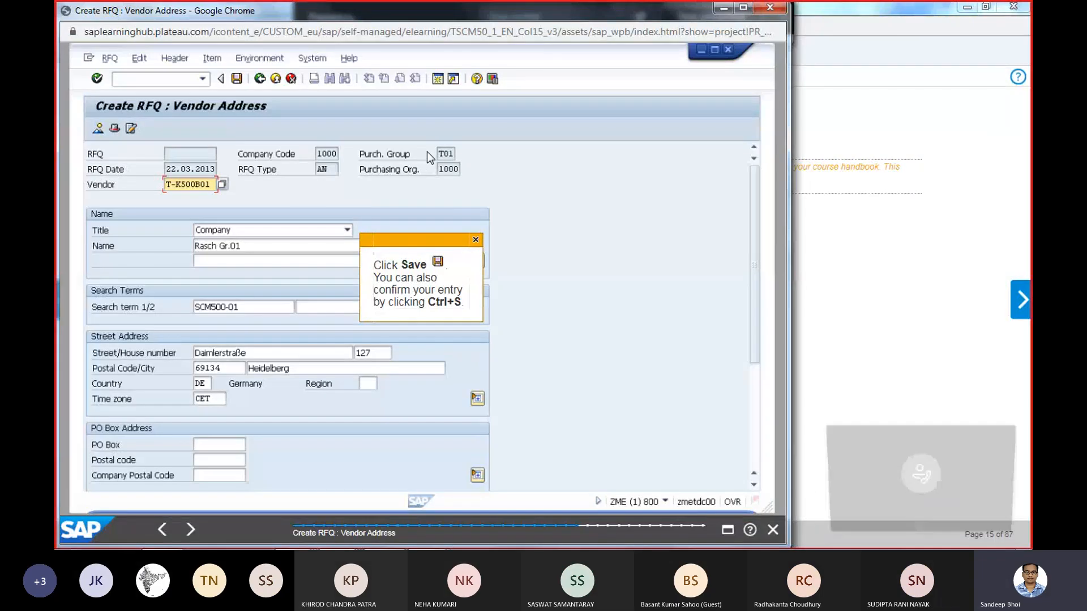
- Minimize the RFQ simulation window, switch to the course PDF in Adobe Reader and move the meeting window aside
left_click(724, 8)
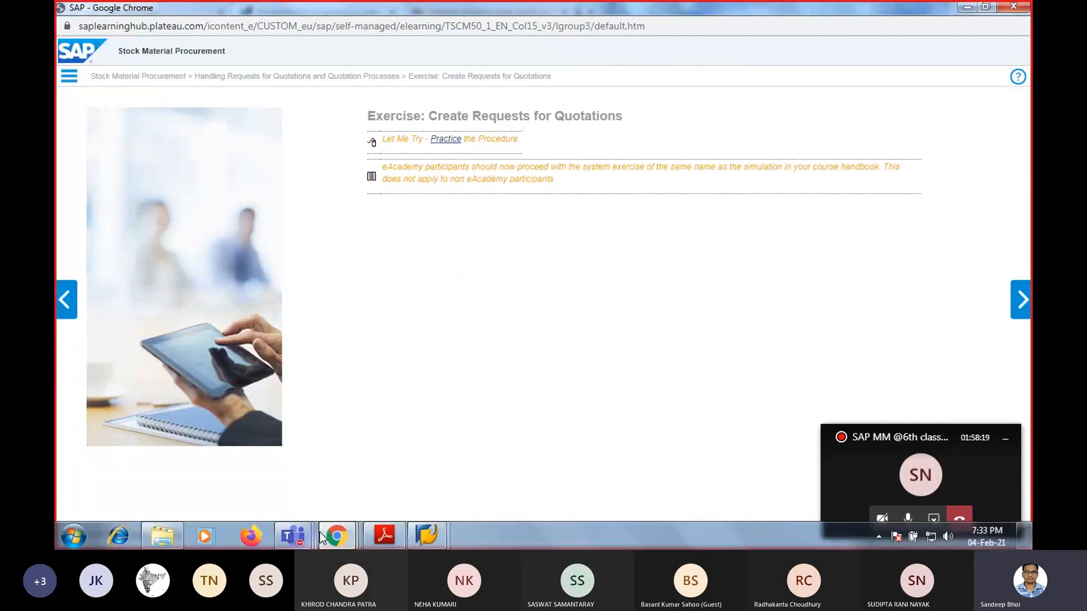
mouse_move(355, 542)
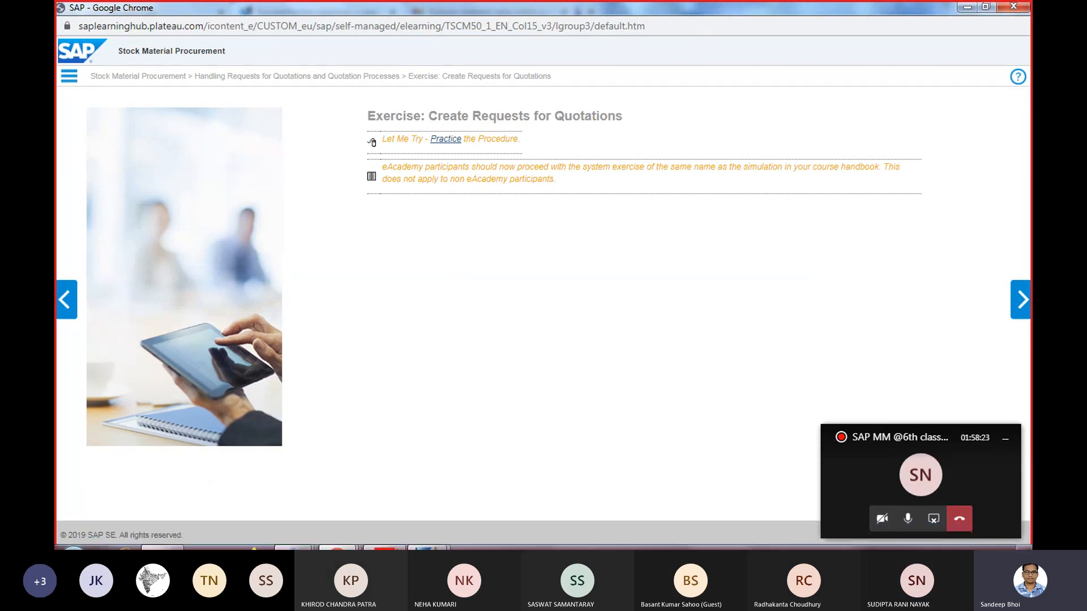
left_click(385, 535)
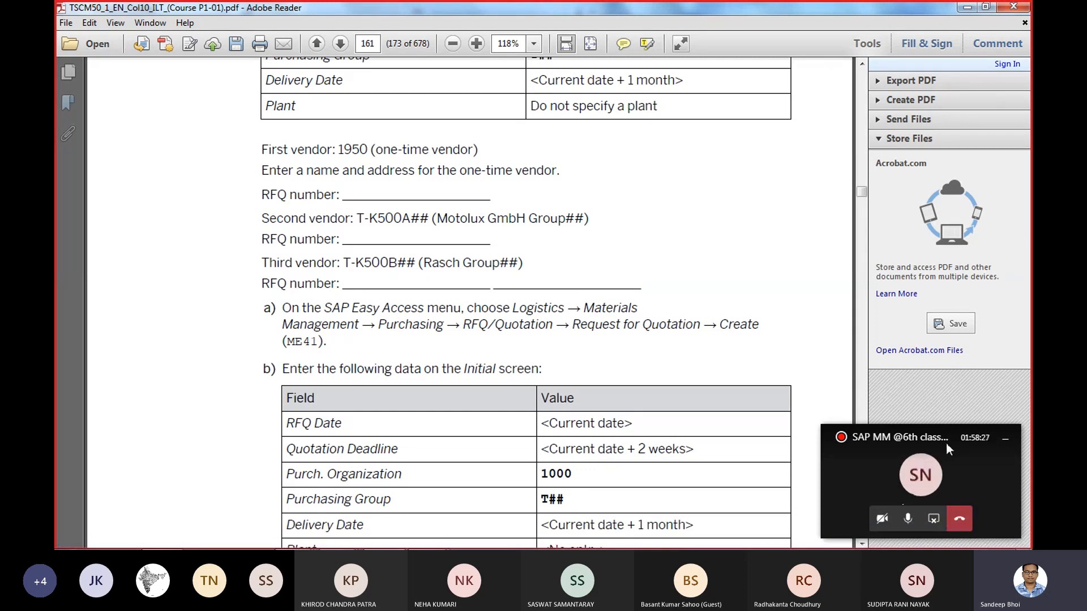
left_click_drag(946, 443, 1008, 379)
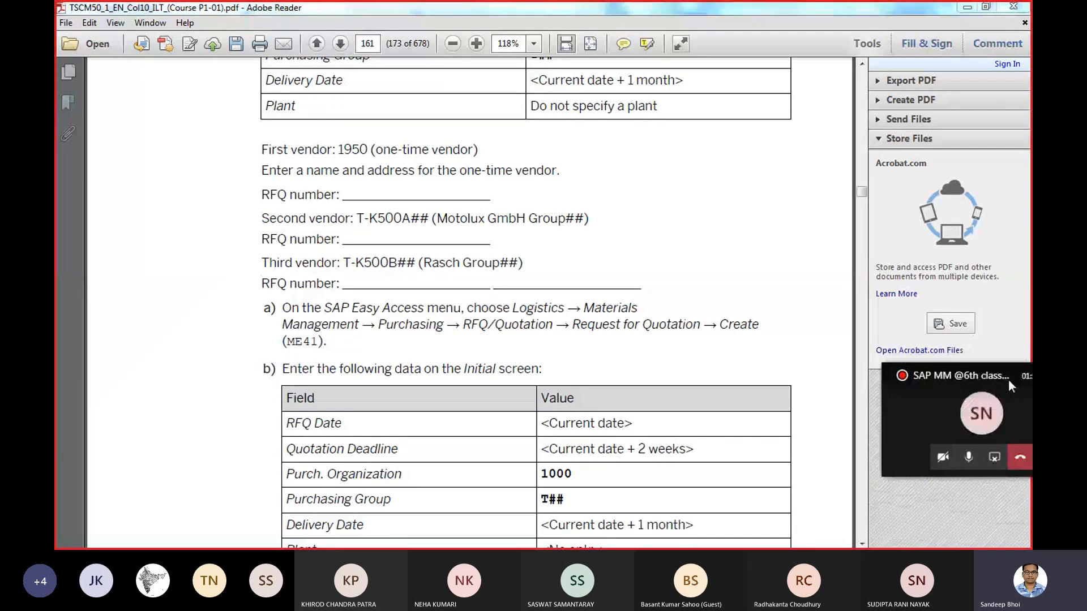
- Look through the course PDF's RFQ creation procedure and the exercise on creating RFQs for three vendors, up to Solution 9
left_click(860, 543)
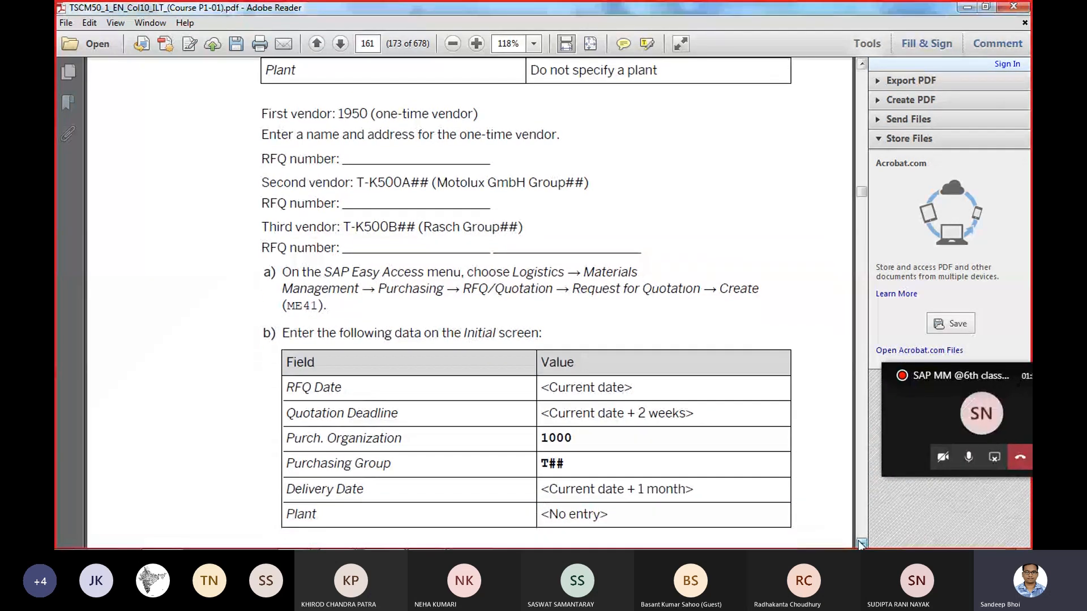
left_click(861, 544)
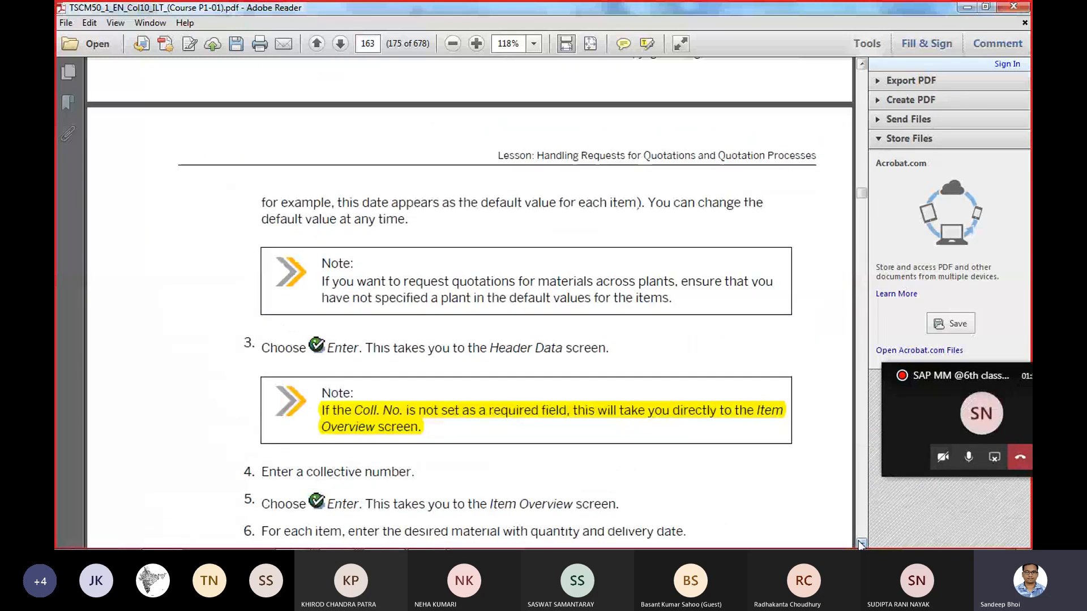
left_click(860, 544)
left_click(860, 544)
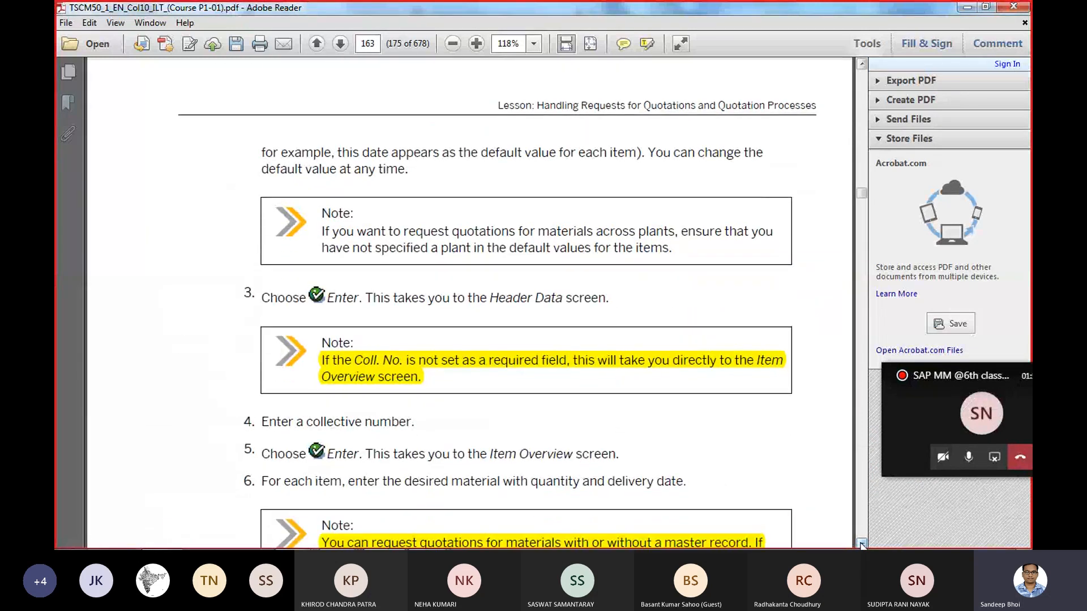
left_click(860, 544)
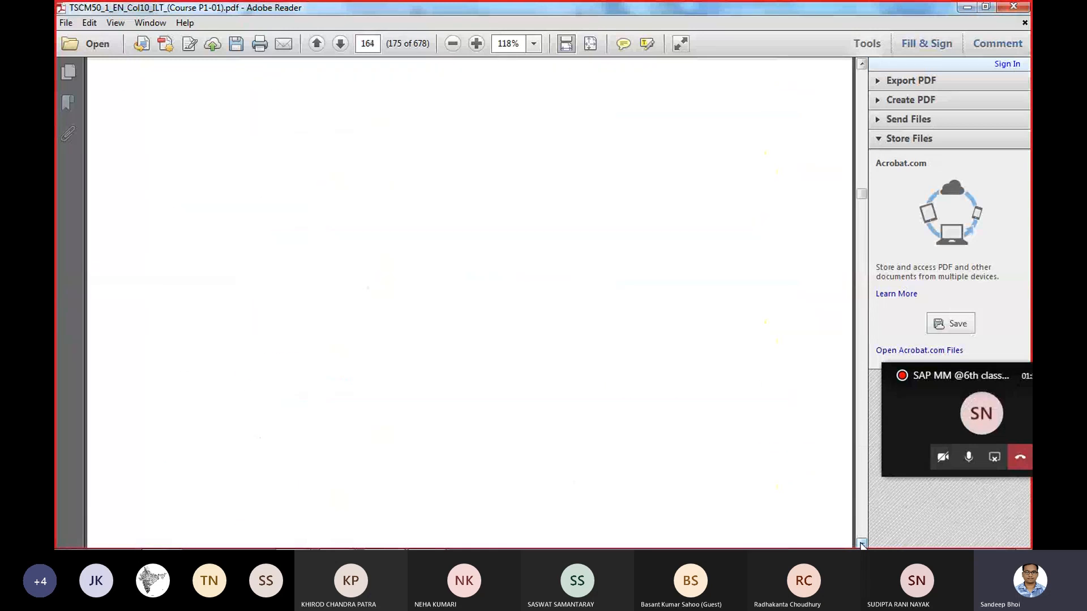
left_click(861, 543)
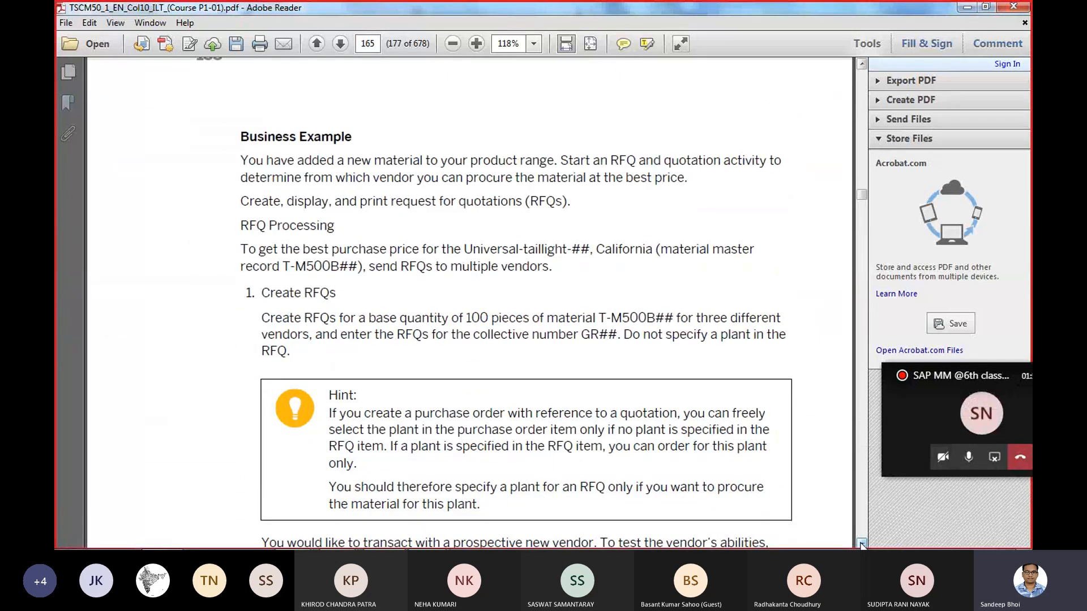
left_click(861, 543)
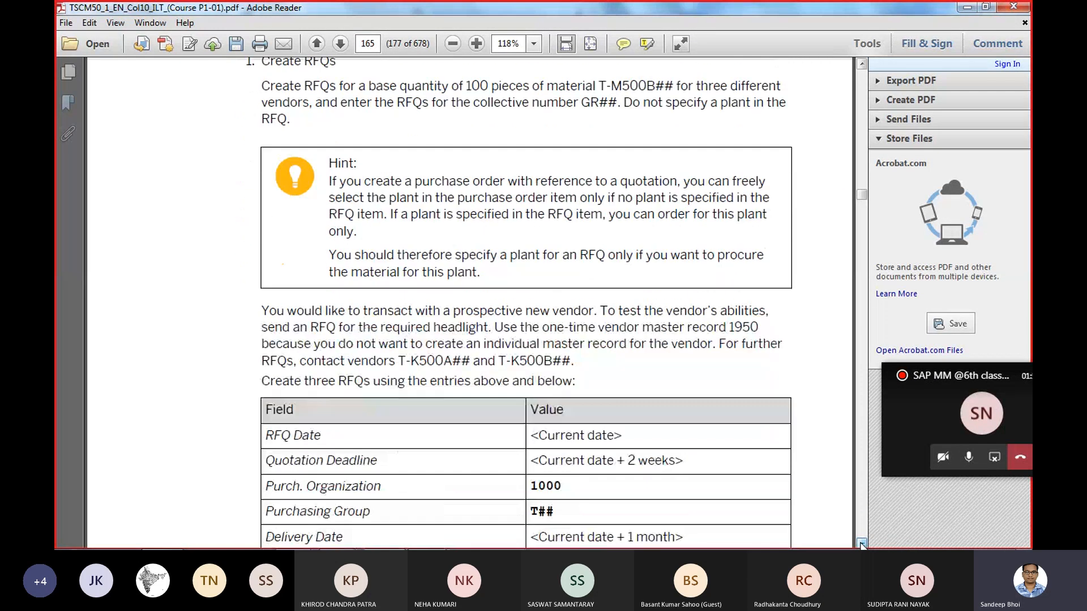
left_click(861, 543)
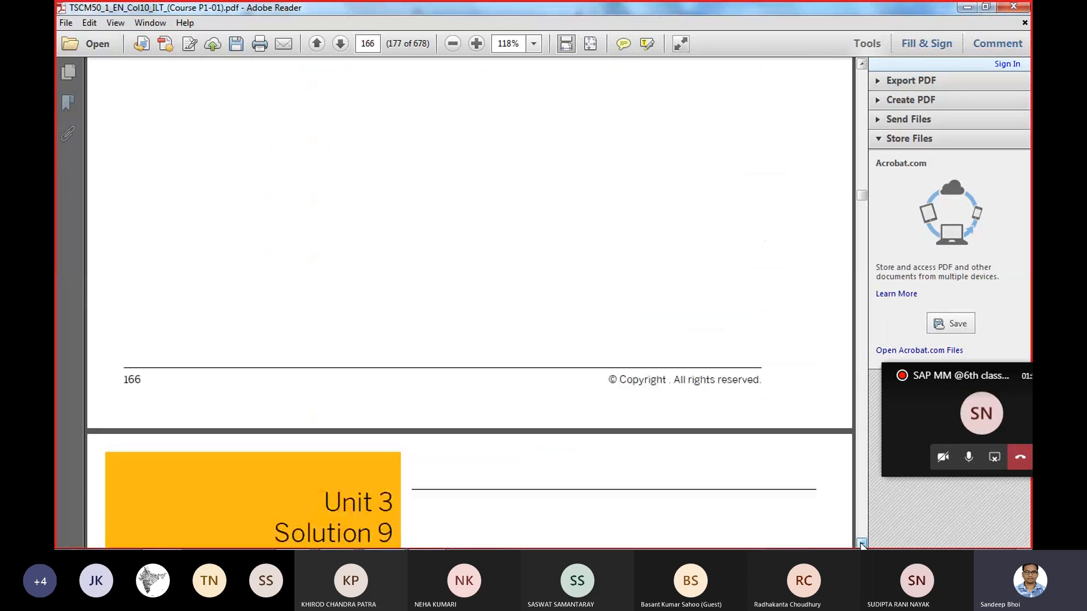
- Skim the Create Requests for Quotations solution and examine the Quotation Entry and Price Comparison List diagram on page 170
left_click(861, 544)
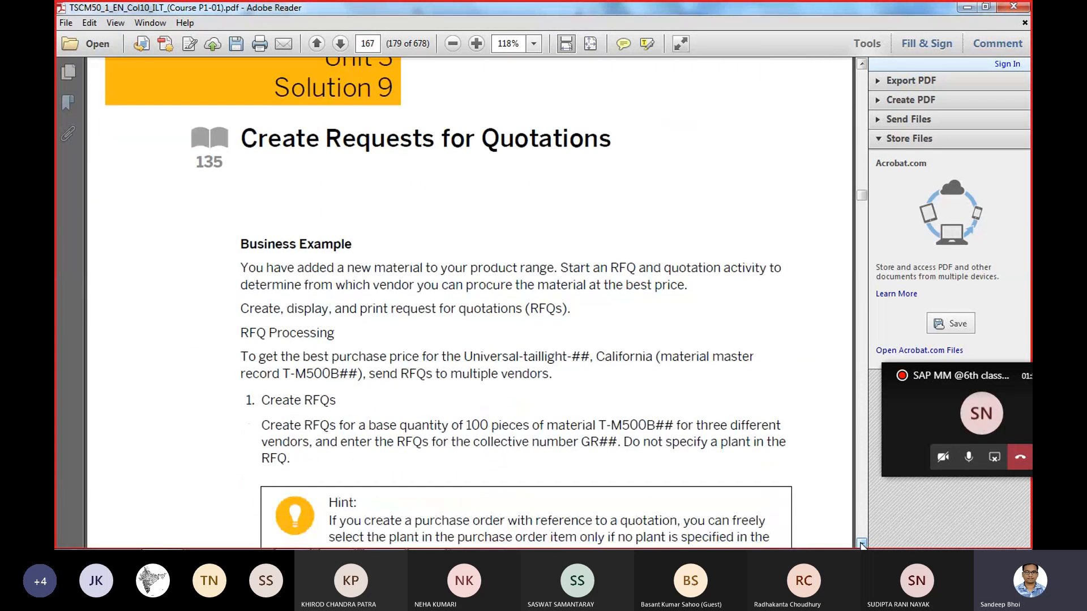
left_click(861, 543)
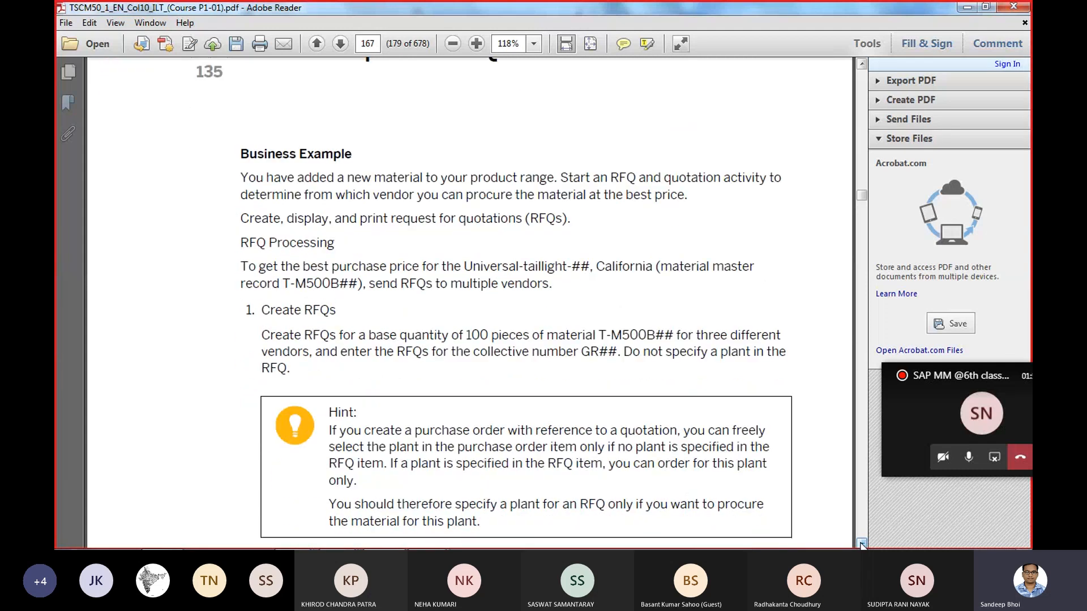
left_click(861, 543)
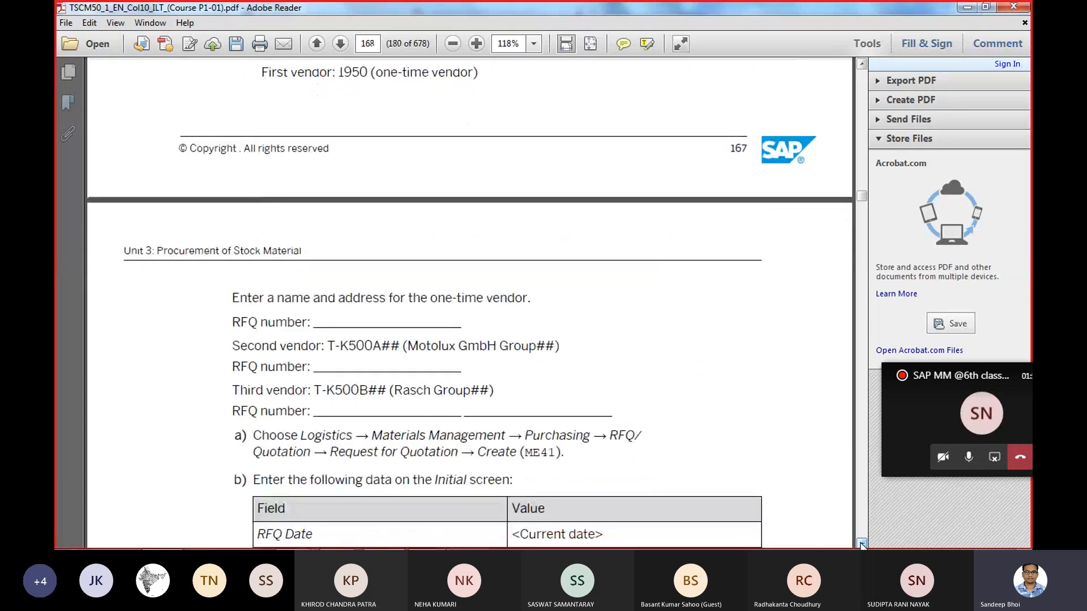
left_click(861, 543)
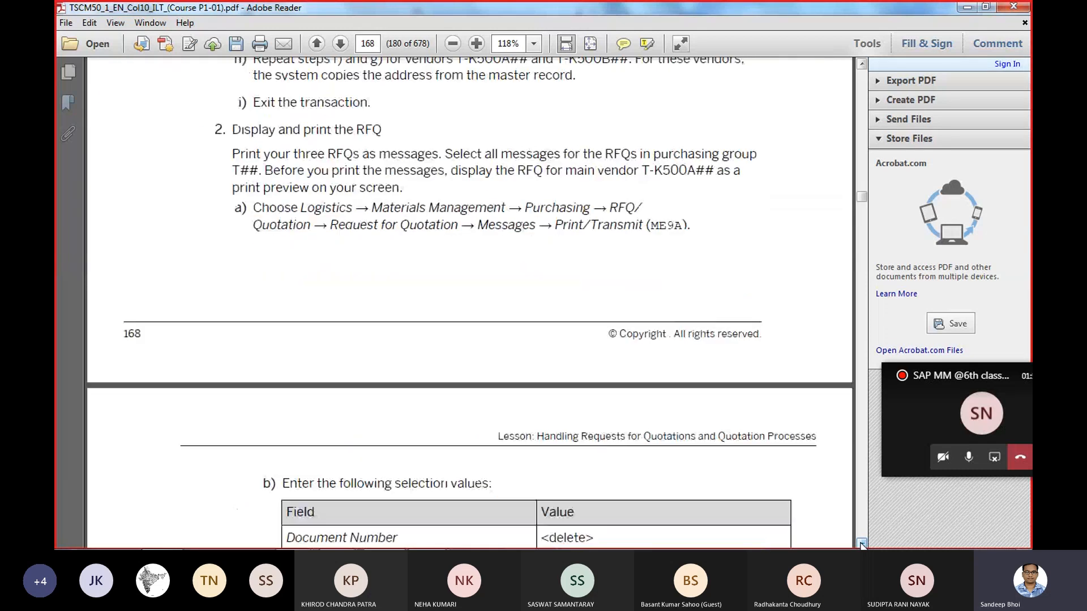
left_click(861, 544)
left_click(861, 544)
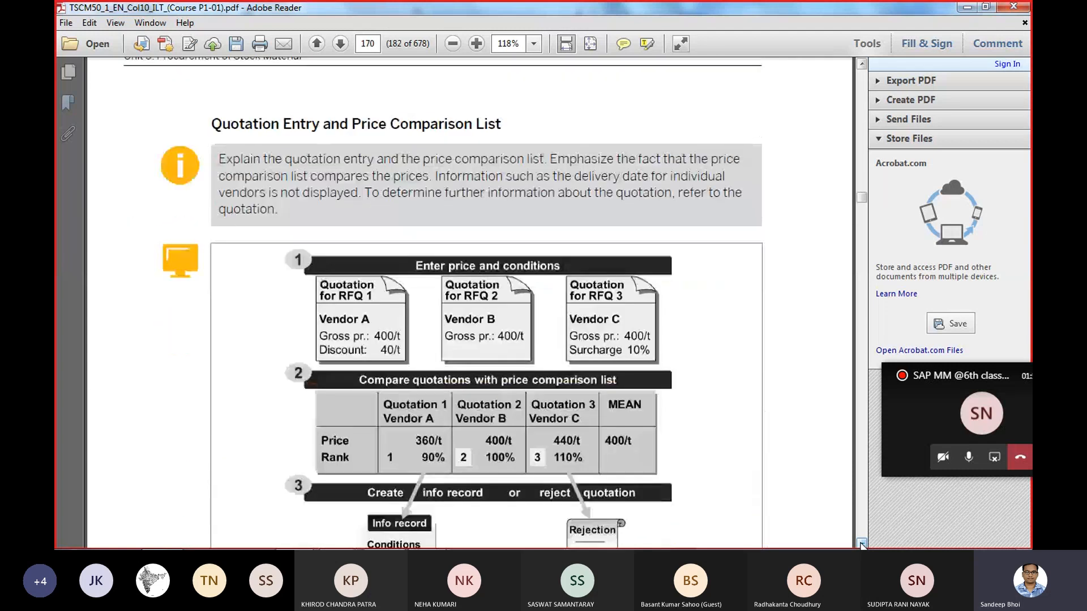
left_click(861, 544)
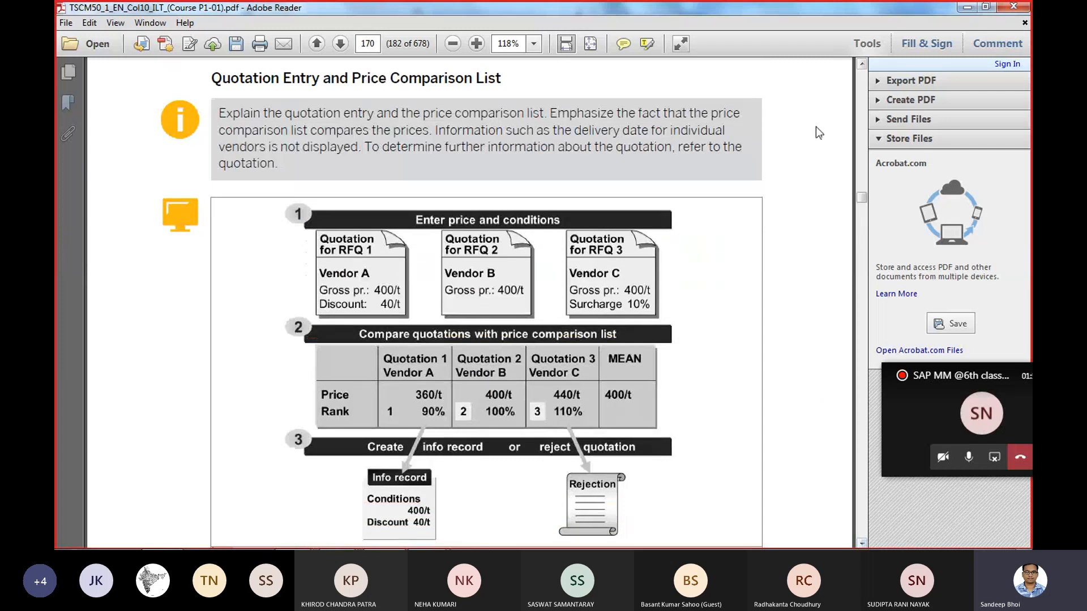
left_click(862, 64)
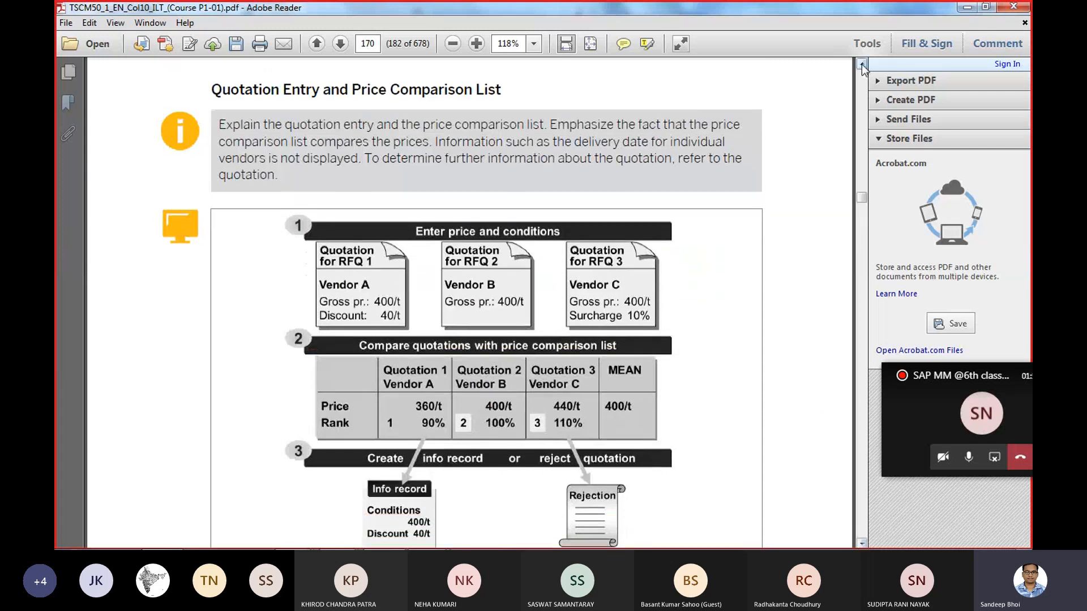